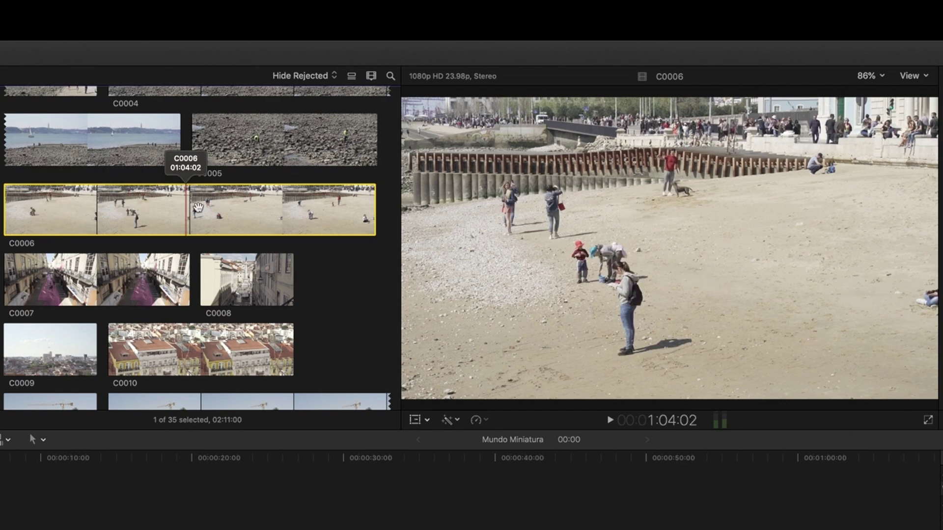
Step: Compare the beach clip C0006 and the rooftop clip C0010 in the browser as candidate footage
scroll(191, 207, down, 5)
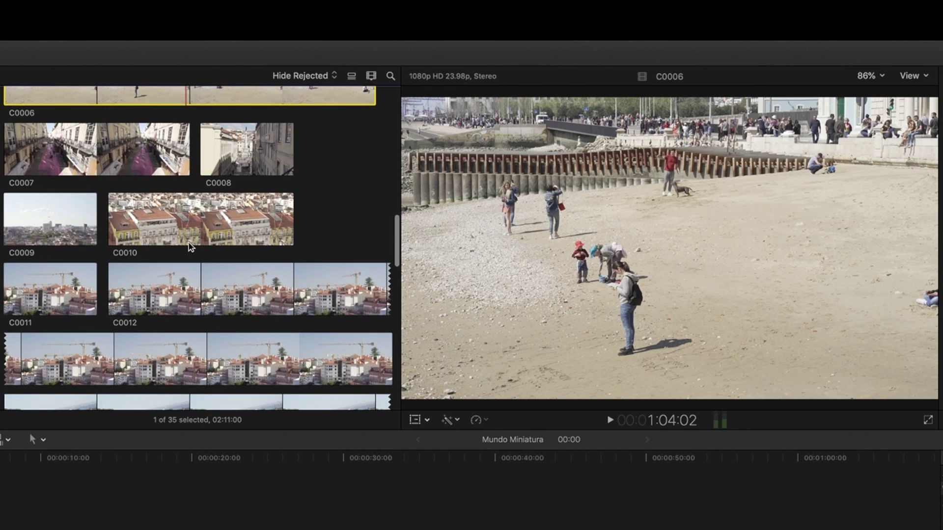
click(170, 218)
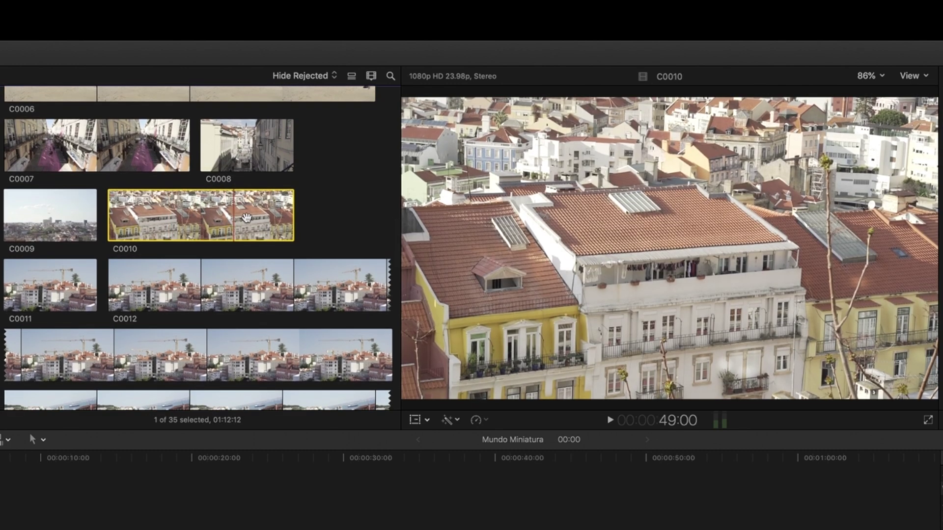
scroll(193, 212, down, 4)
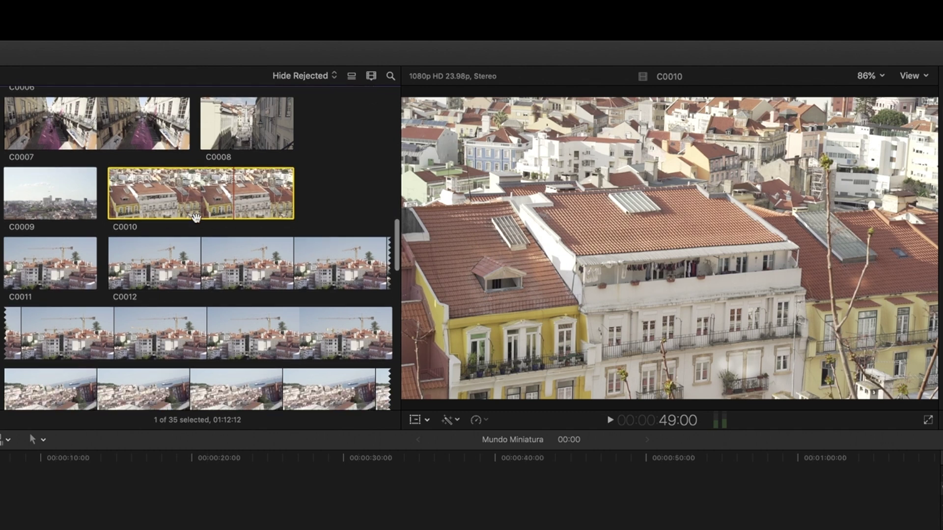
scroll(175, 211, down, 10)
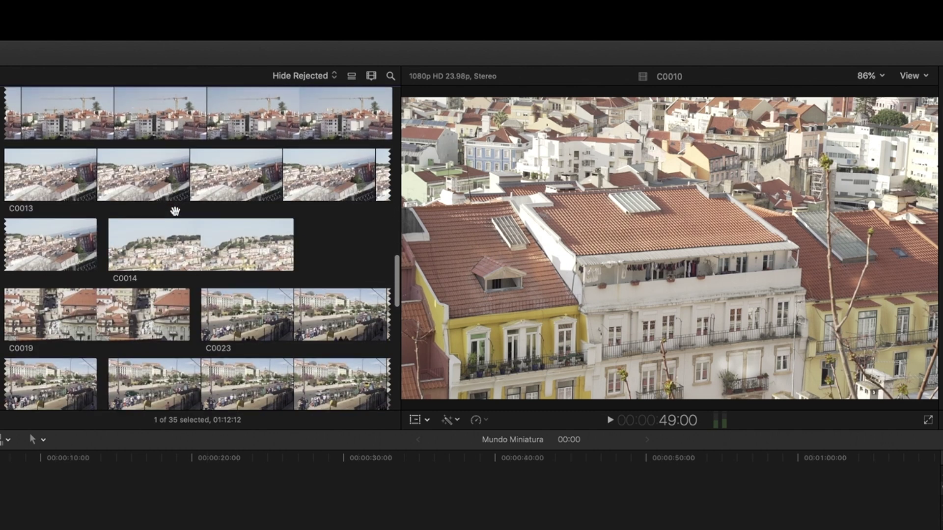
scroll(175, 211, down, 4)
scroll(175, 211, up, 7)
scroll(175, 211, up, 20)
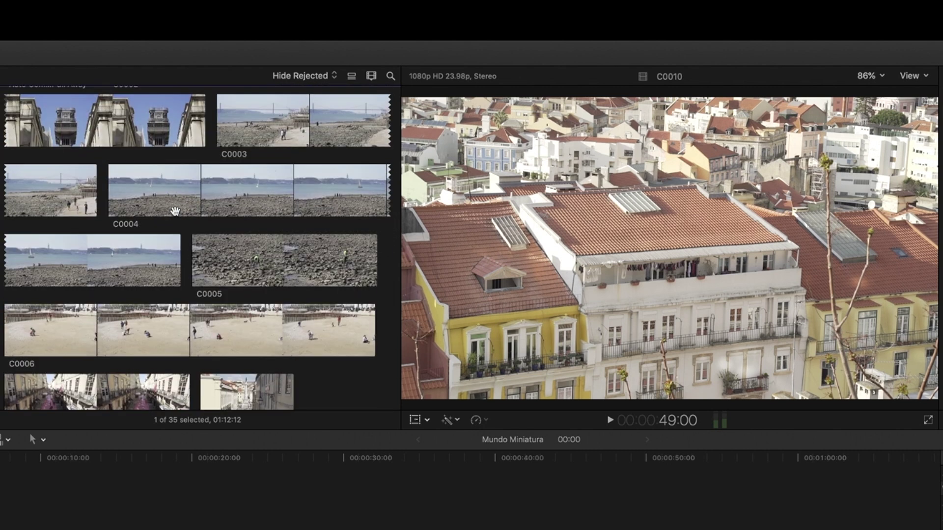
scroll(175, 212, down, 2)
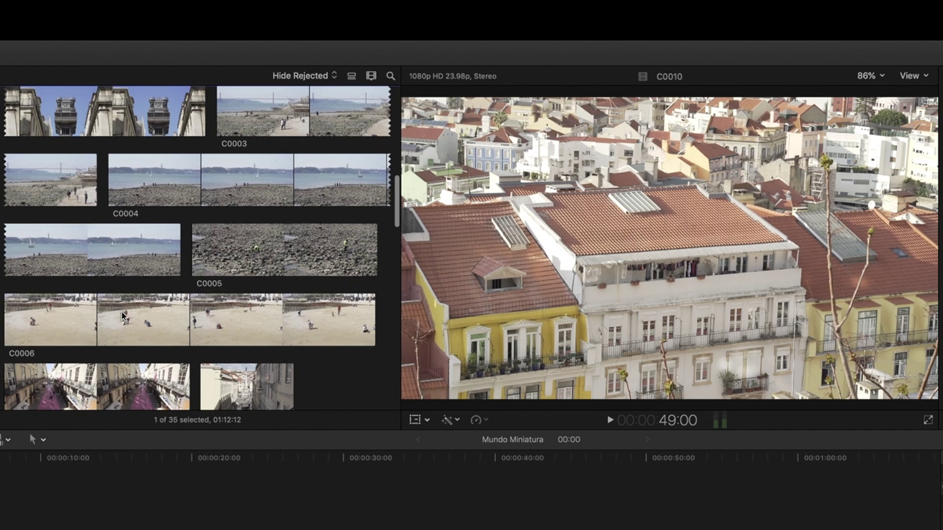
click(123, 317)
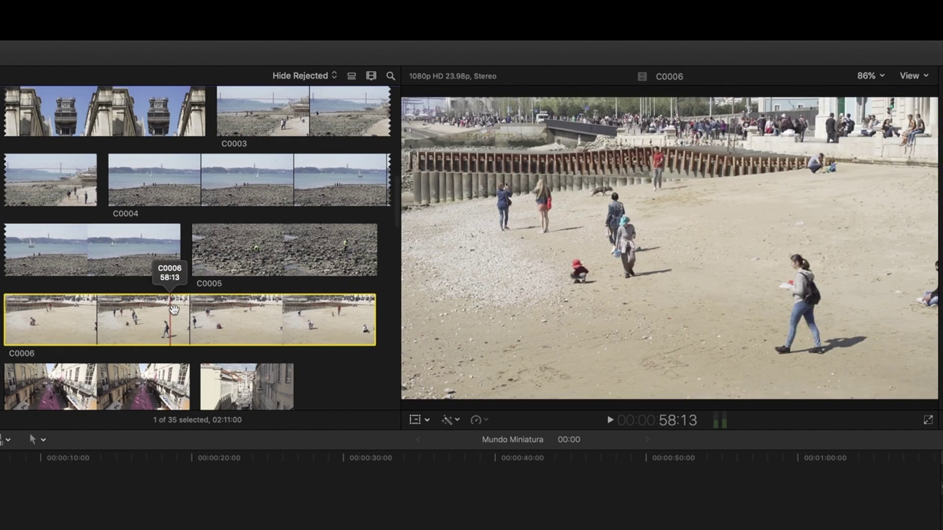
scroll(174, 310, down, 10)
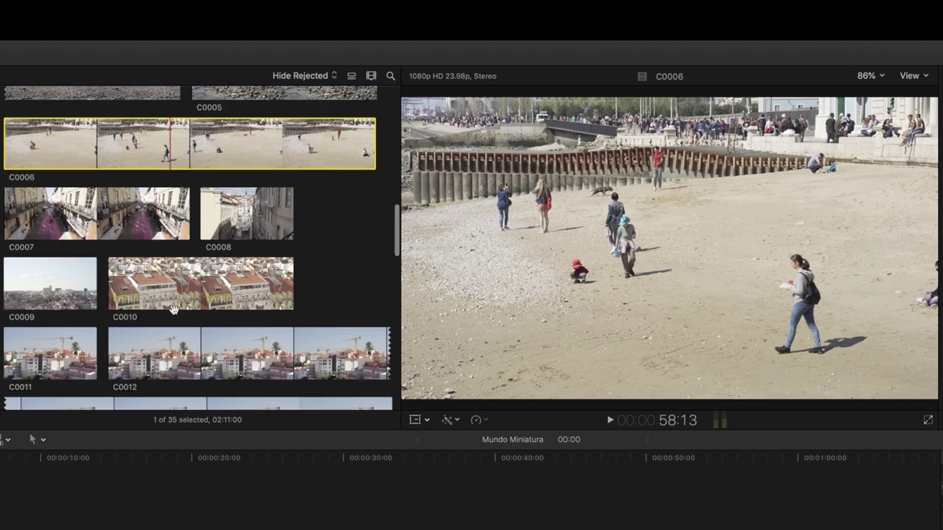
click(193, 237)
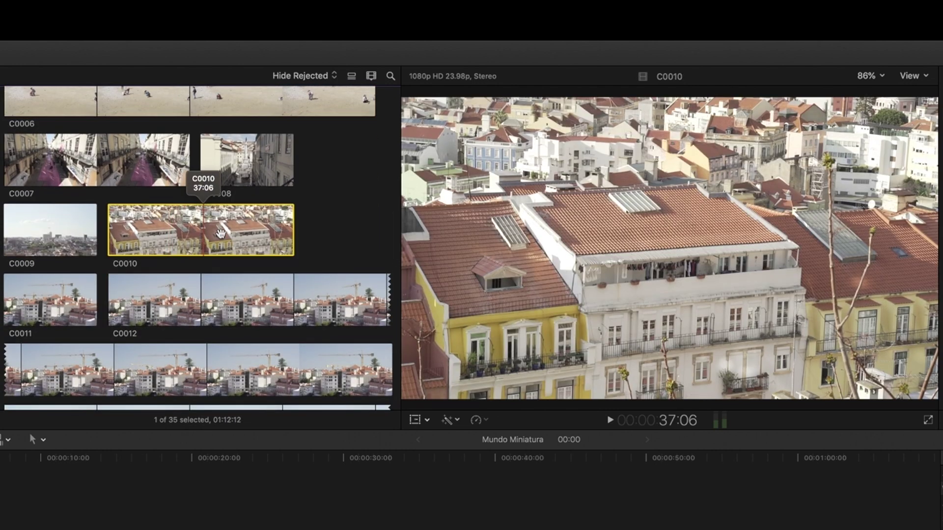
Step: Look through the remaining footage and preview the high-angle street and square clips C0031, C0032 and C0030
scroll(234, 231, down, 8)
scroll(234, 232, down, 20)
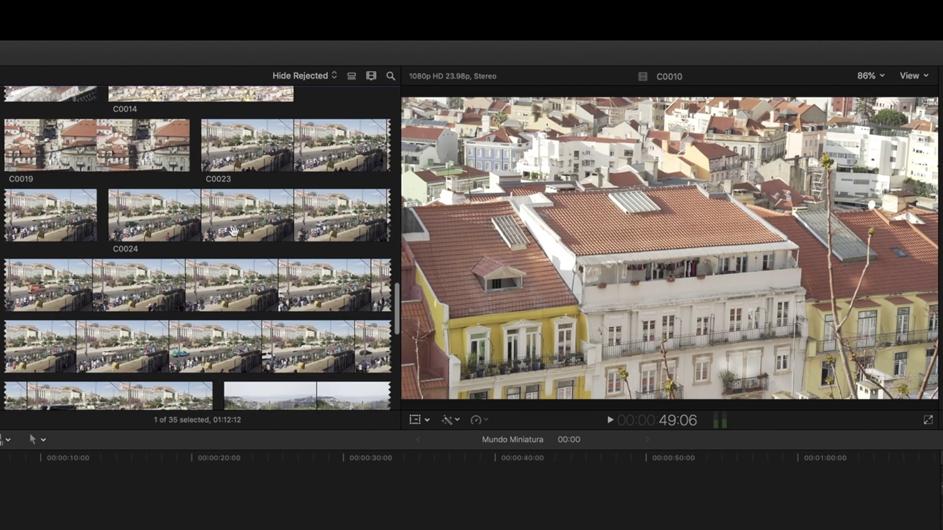
scroll(211, 236, down, 12)
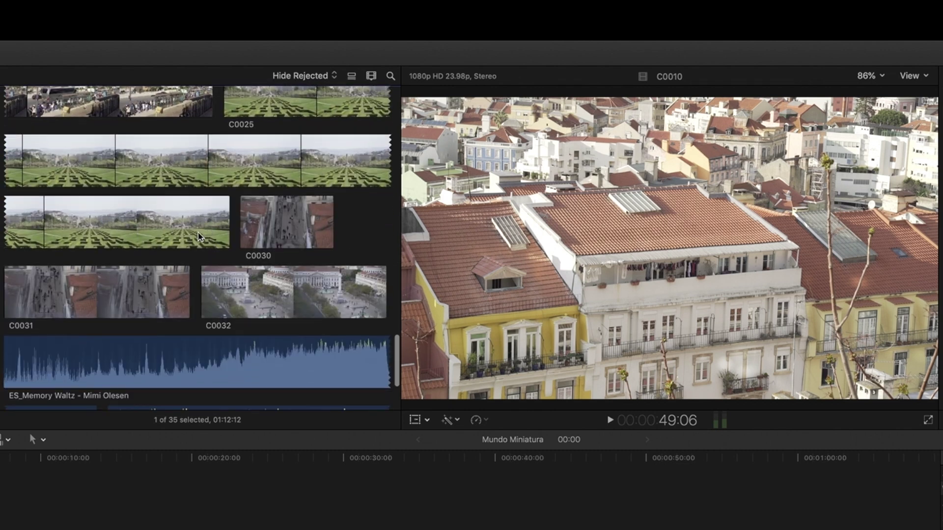
scroll(199, 236, up, 1)
click(155, 294)
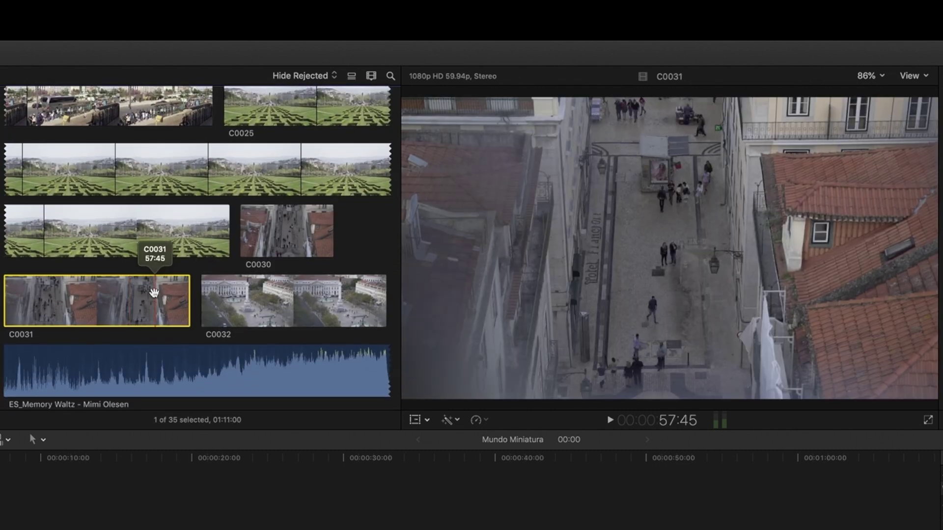
scroll(155, 294, down, 3)
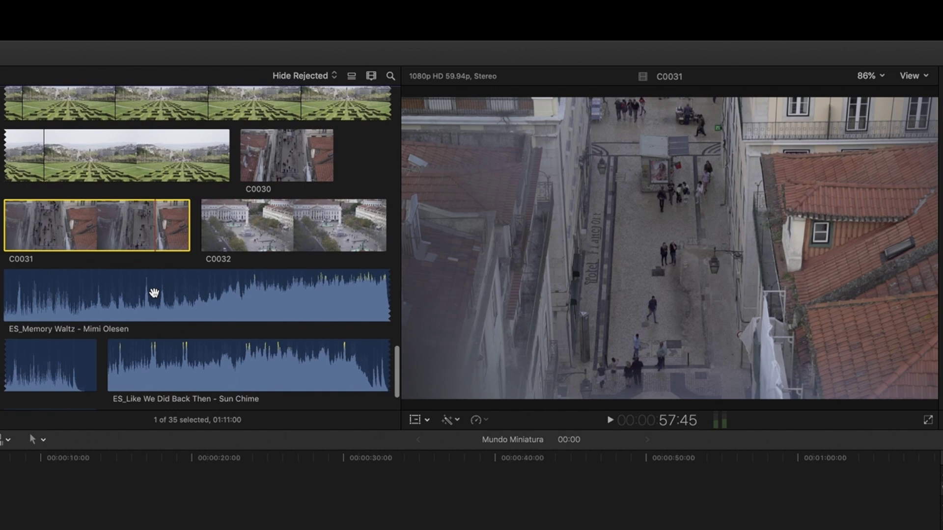
click(248, 242)
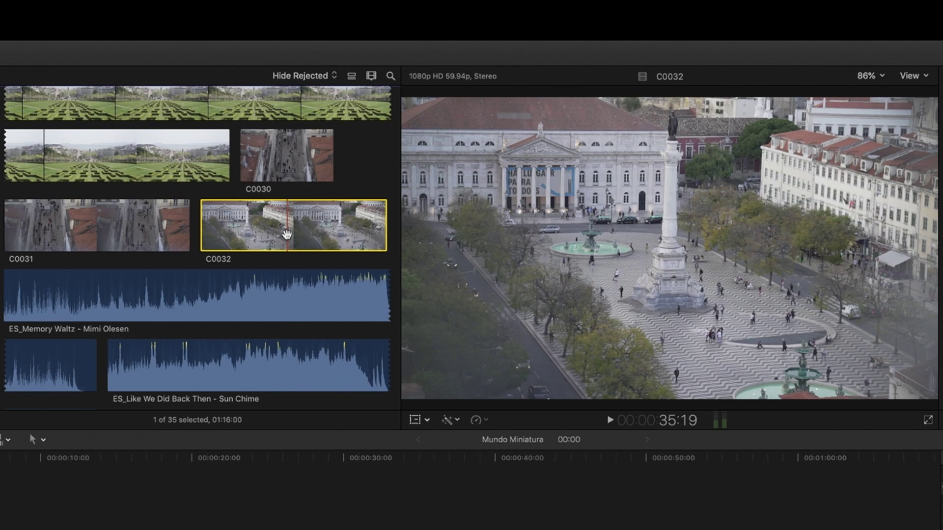
scroll(236, 245, up, 3)
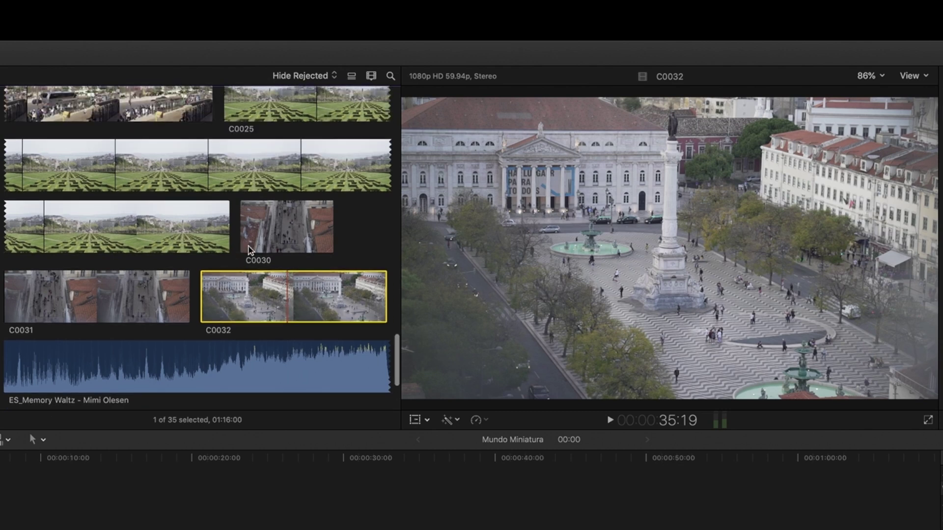
click(269, 242)
scroll(158, 280, up, 10)
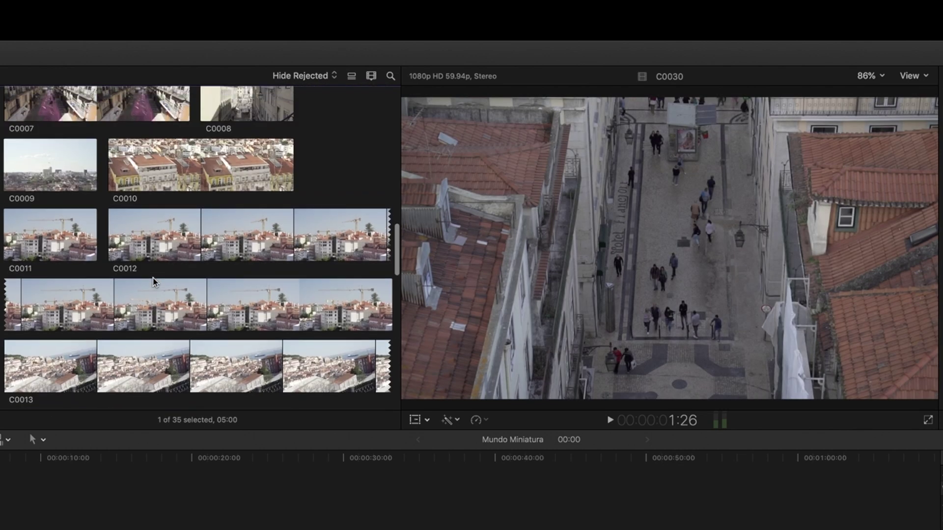
Step: Mark the range from 20:07 to 58:13 in the beach clip C0006 and append it to the Mundo Miniatura timeline
scroll(154, 282, up, 3)
click(127, 299)
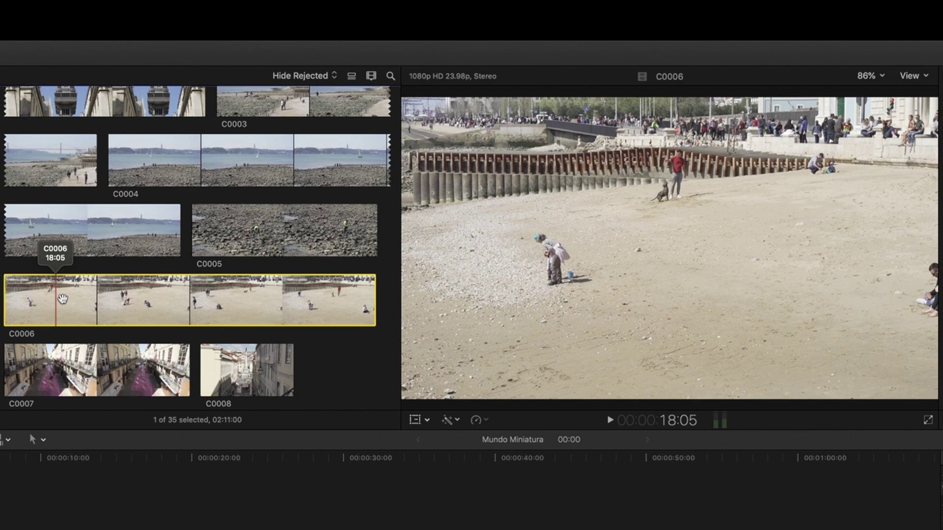
click(80, 299)
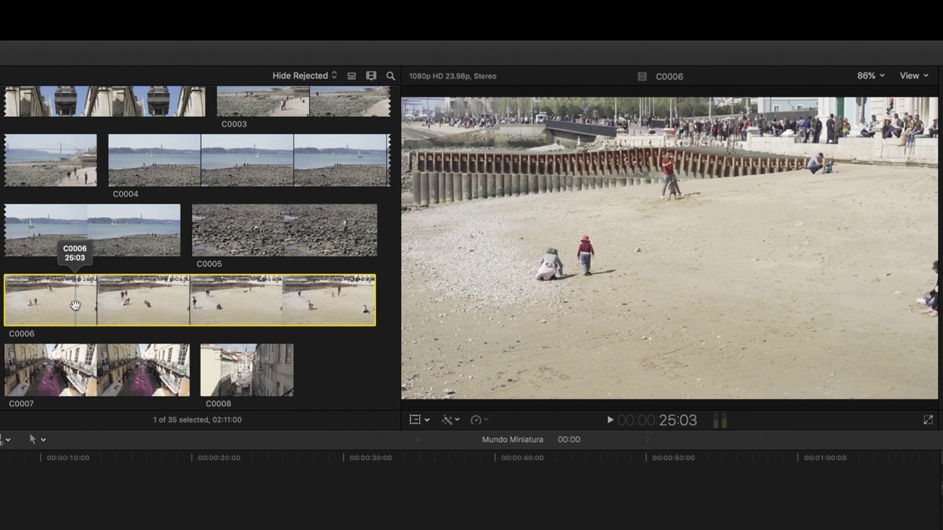
key(space)
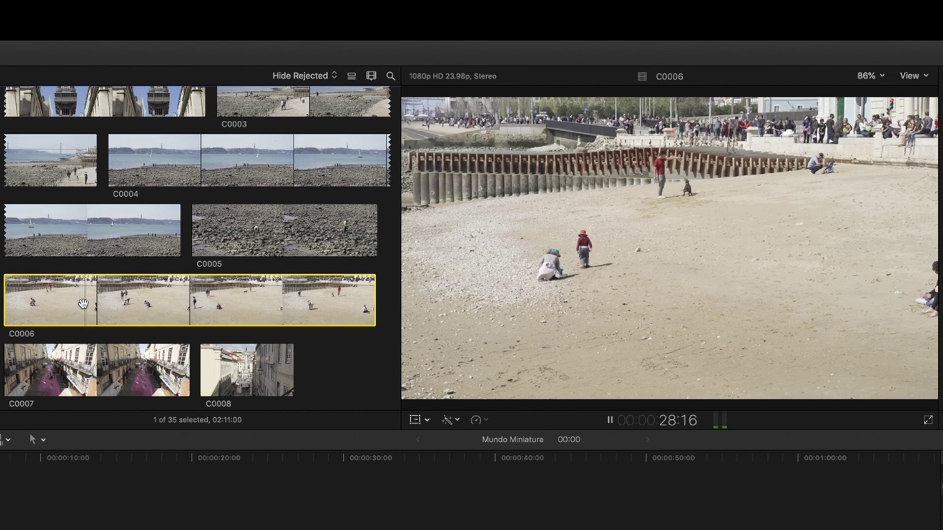
key(space)
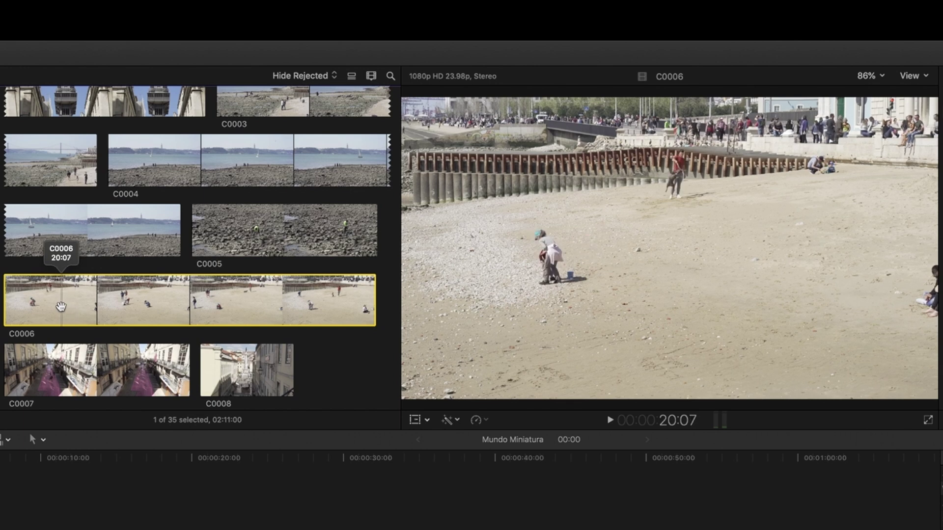
key(i)
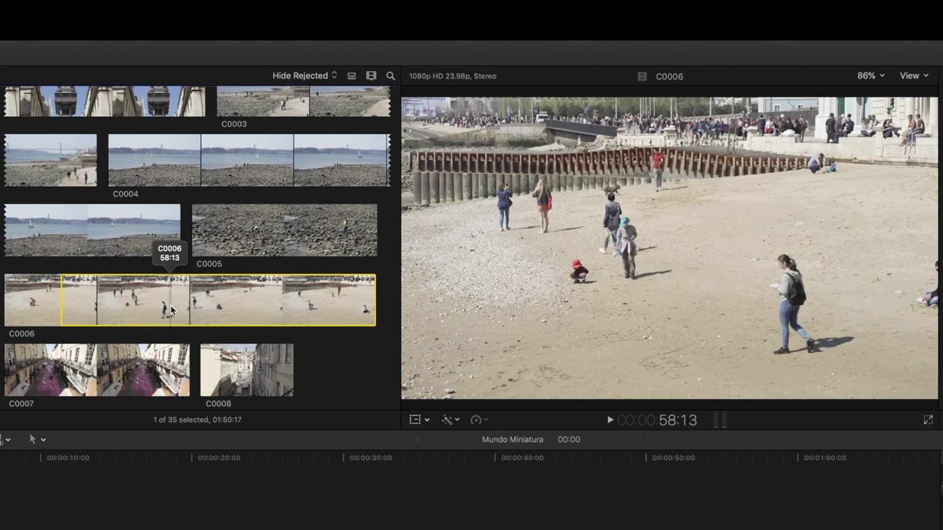
key(o)
key(e)
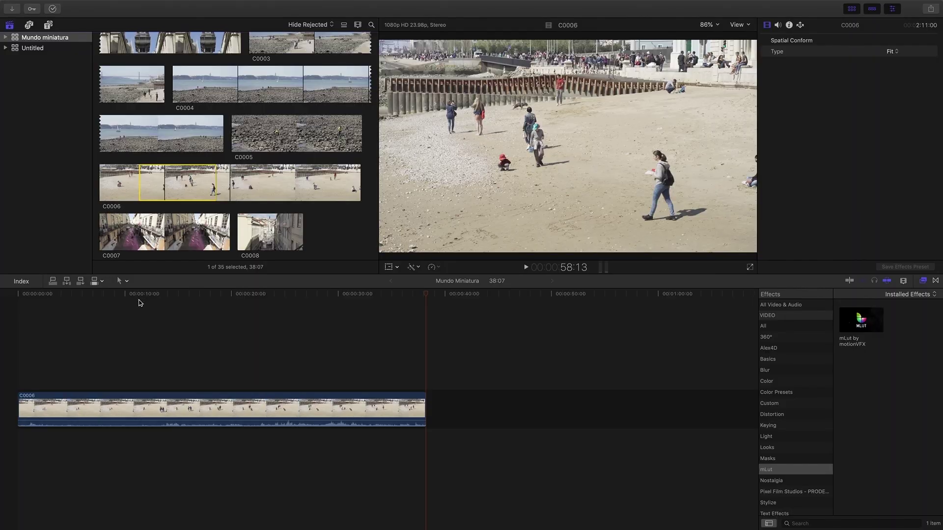
Step: Retime the C0006 clip in the timeline to a custom forward speed of 500%
click(149, 294)
click(157, 417)
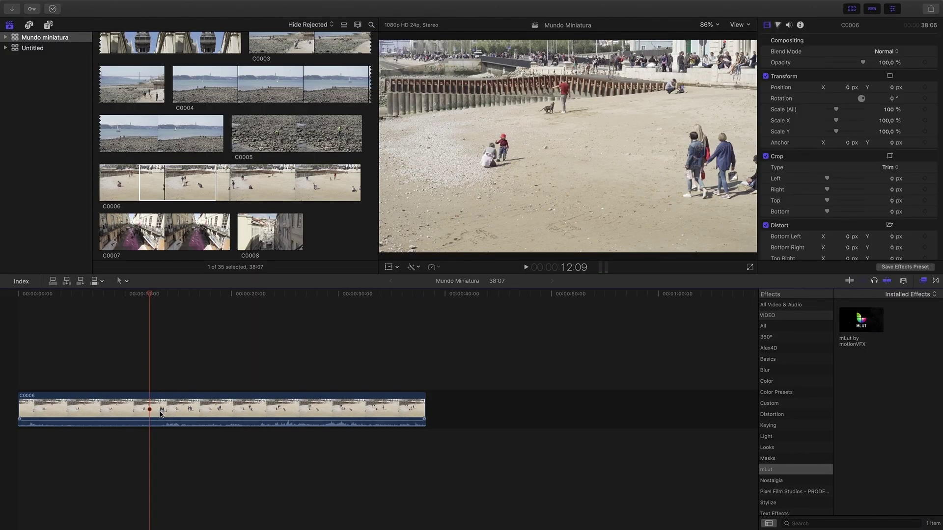
mouse_move(155, 419)
click(164, 414)
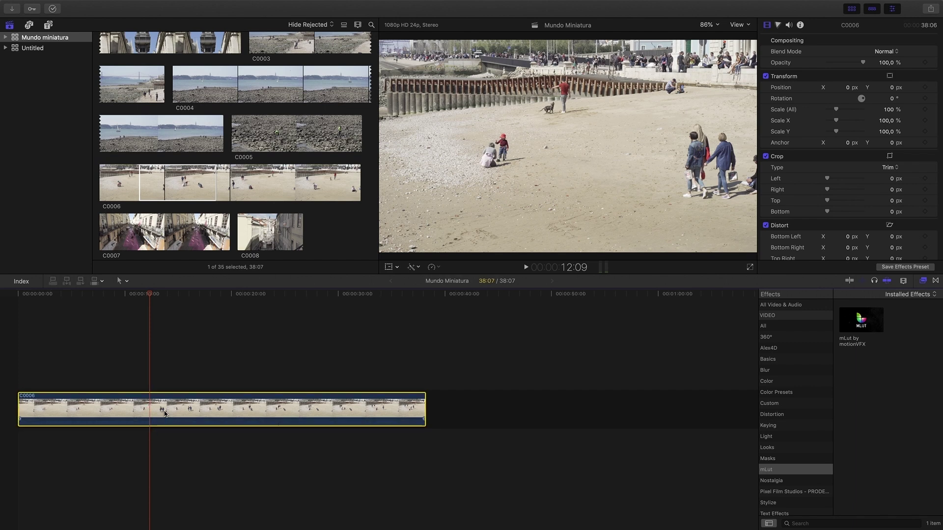
key(super+r)
click(239, 389)
click(262, 424)
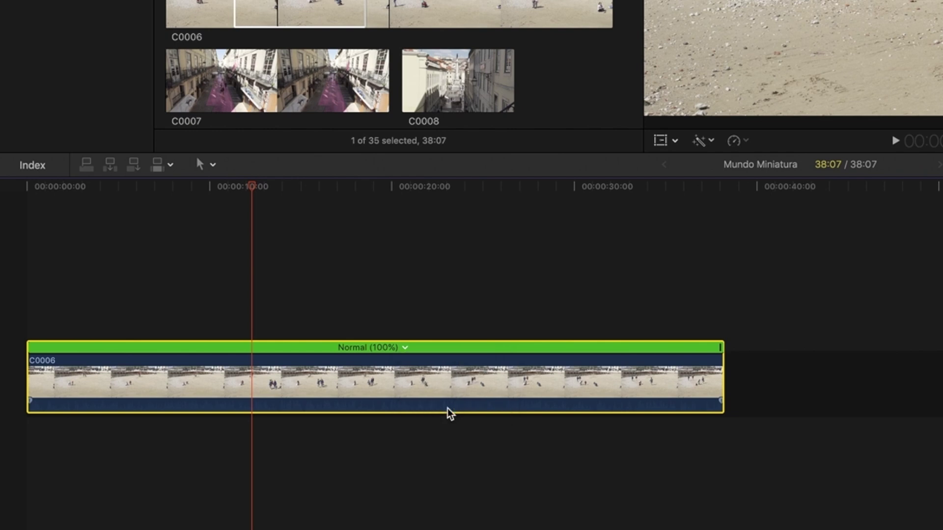
text(500)
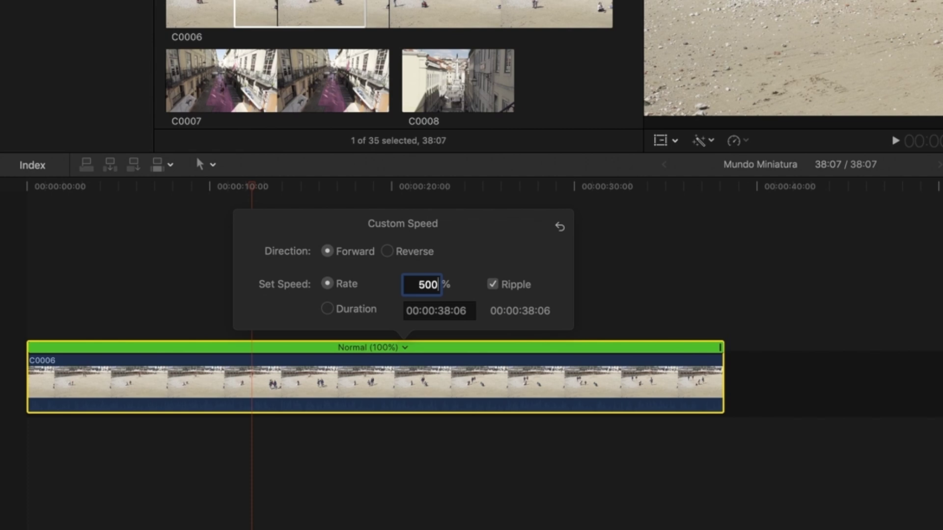
key(Return)
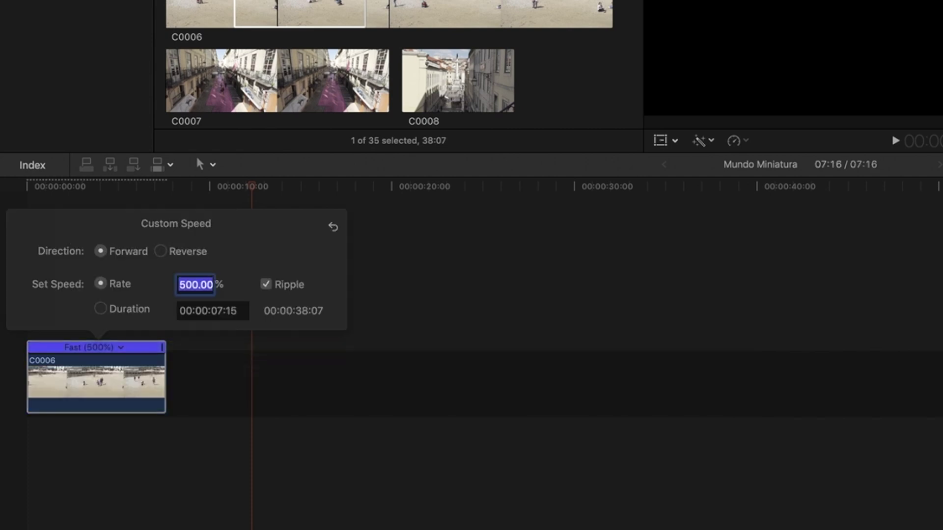
click(500, 318)
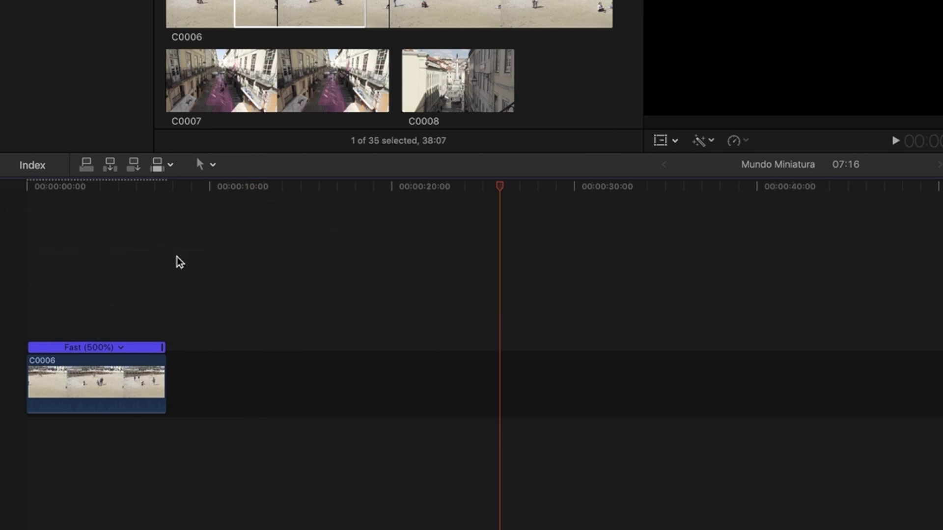
Step: Play back the sped-up C0006 clip in the timeline to review its motion
key(z)
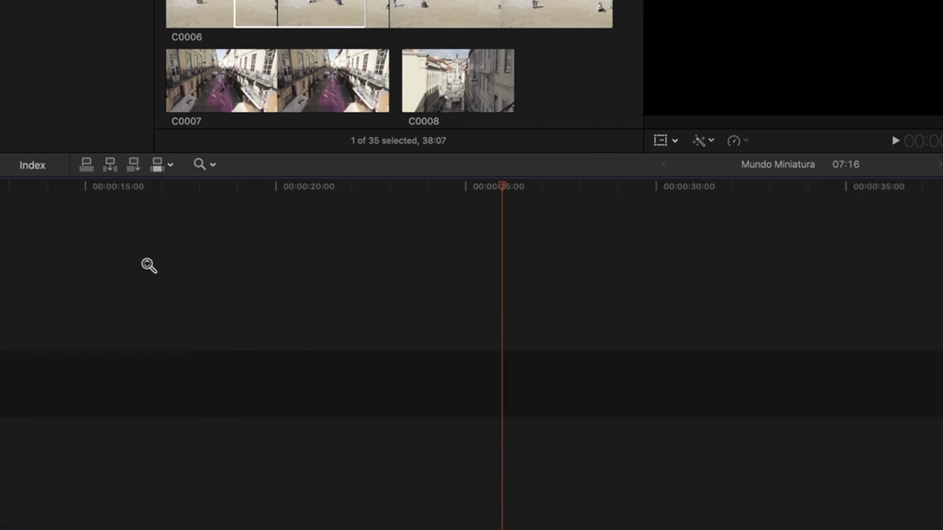
click(145, 265)
key(a)
click(128, 227)
key(z)
click(177, 255)
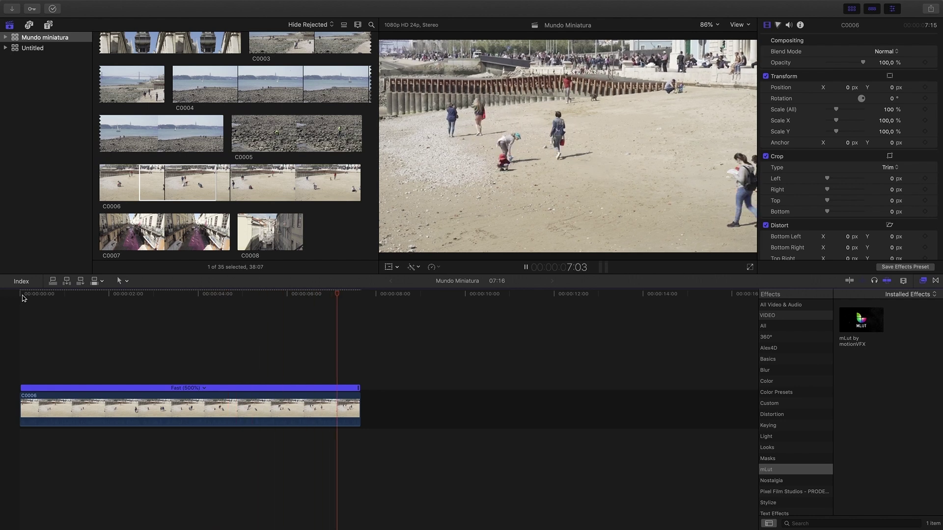
key(space)
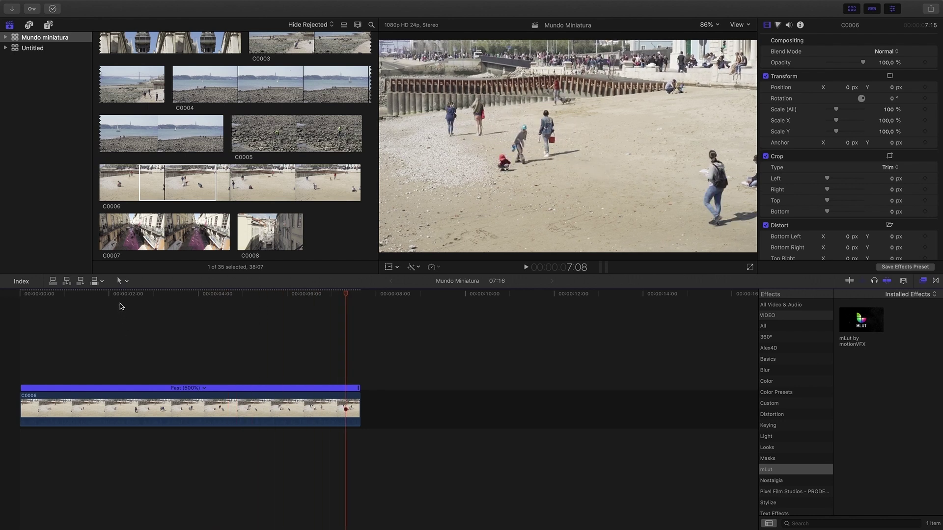
Step: Apply the Focus effect from the Blur category to the C0006 clip in the timeline
click(165, 406)
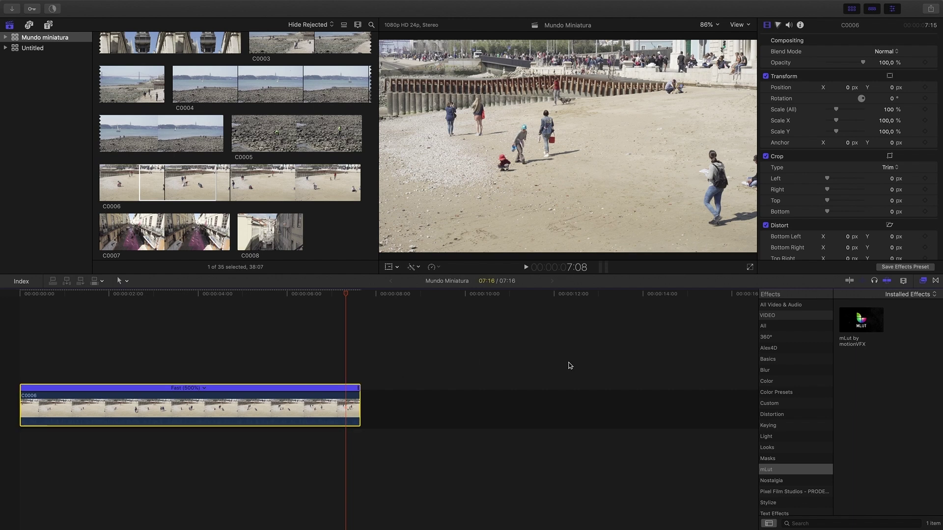
click(791, 339)
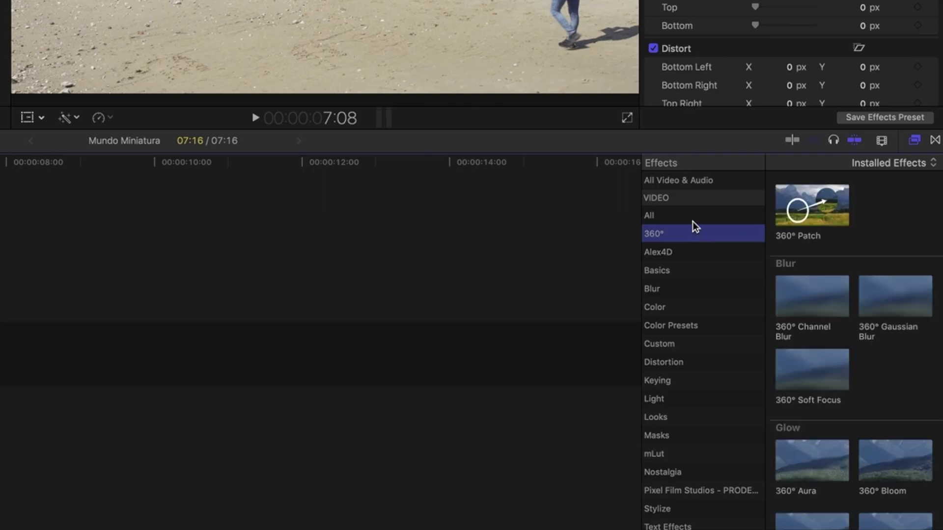
click(913, 141)
click(913, 141)
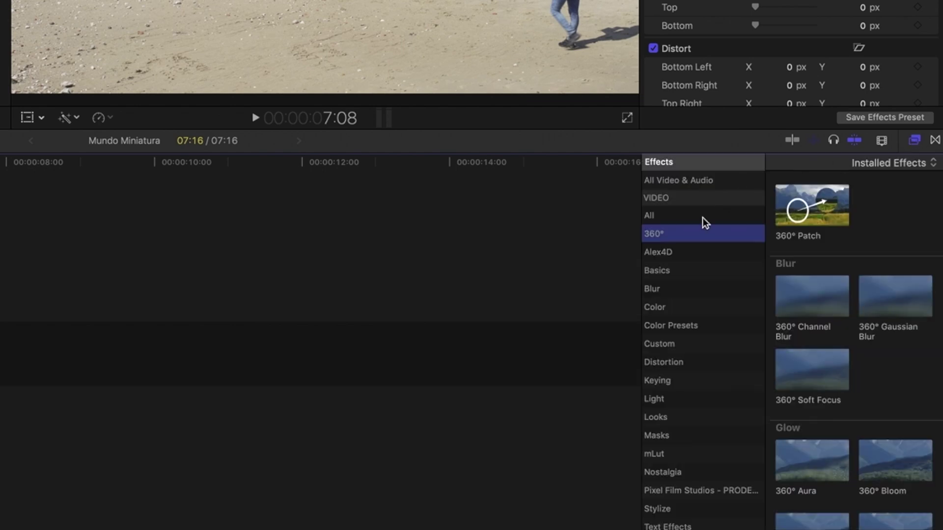
click(684, 291)
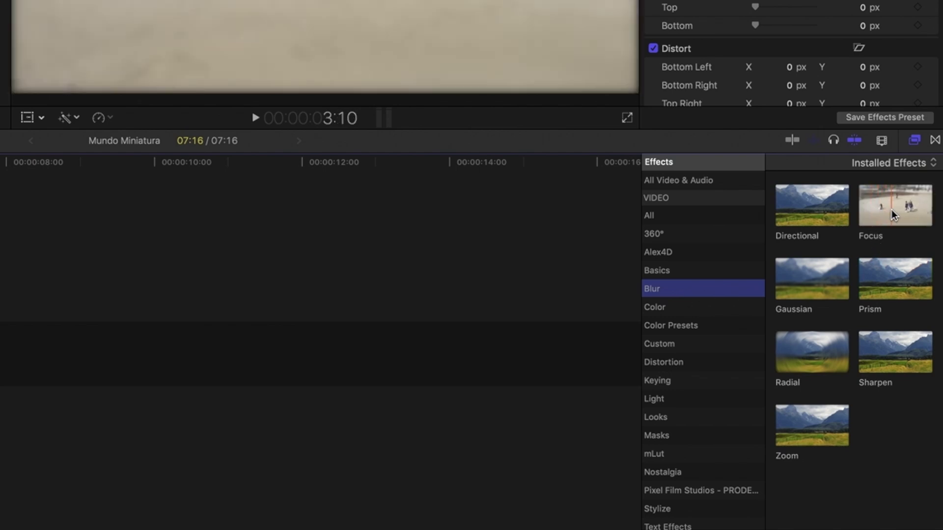
drag(892, 211, 1, 307)
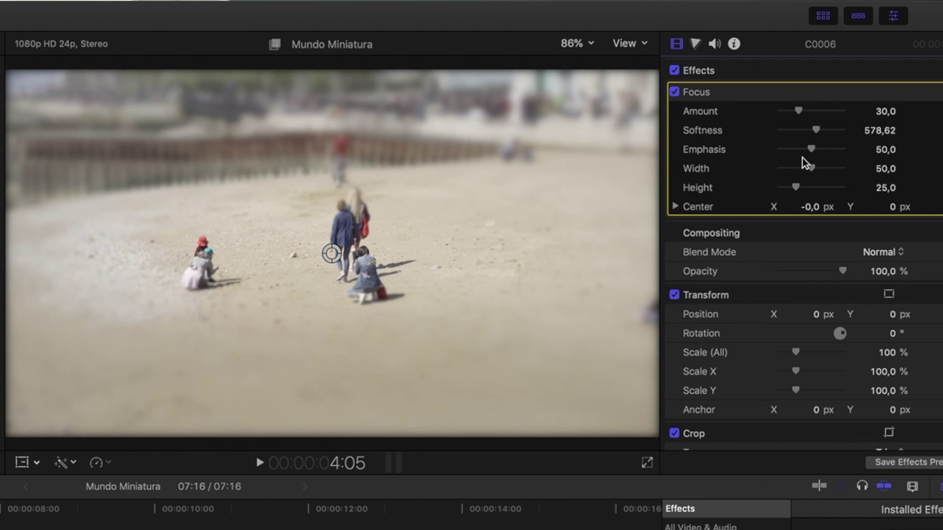
Step: Adjust the Focus effect to a width of 46,92 and height of 33,64, and shift its center to X -0,15, Y -0,03
drag(808, 167, 777, 170)
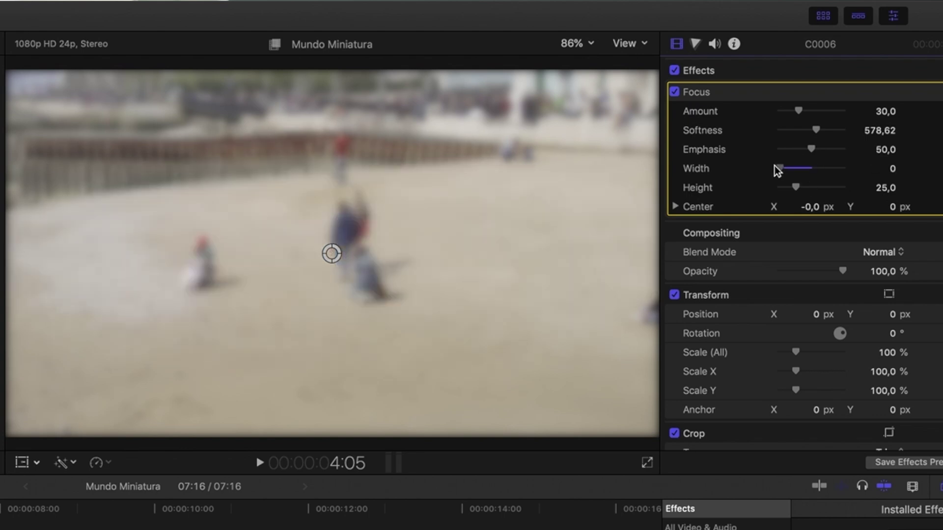
drag(780, 166, 806, 163)
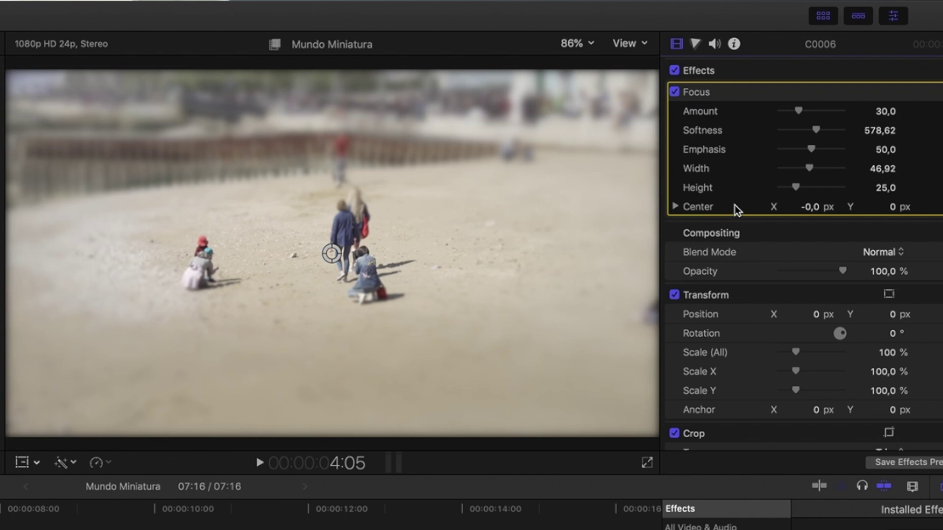
mouse_move(796, 187)
mouse_down()
mouse_move(807, 184)
mouse_move(783, 185)
mouse_move(809, 181)
mouse_move(771, 189)
mouse_move(800, 187)
mouse_up()
mouse_move(797, 187)
mouse_down()
mouse_move(814, 187)
mouse_move(782, 192)
mouse_up()
mouse_move(793, 191)
mouse_down()
mouse_move(834, 186)
mouse_move(793, 192)
mouse_move(801, 189)
mouse_up()
drag(331, 260, 276, 270)
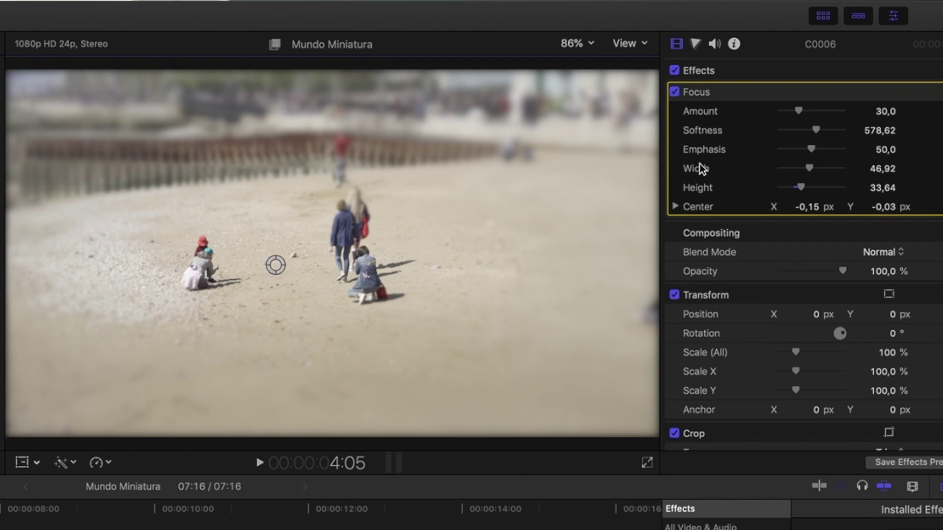
Step: Scale the C0006 clip to 103% to crop out the blurred frame edges, and play back the result
key(super+2)
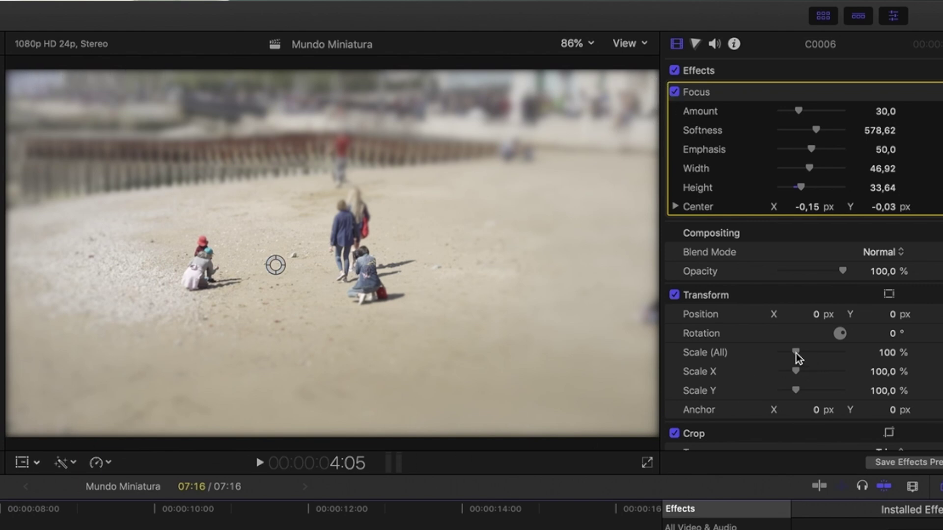
drag(797, 352, 797, 352)
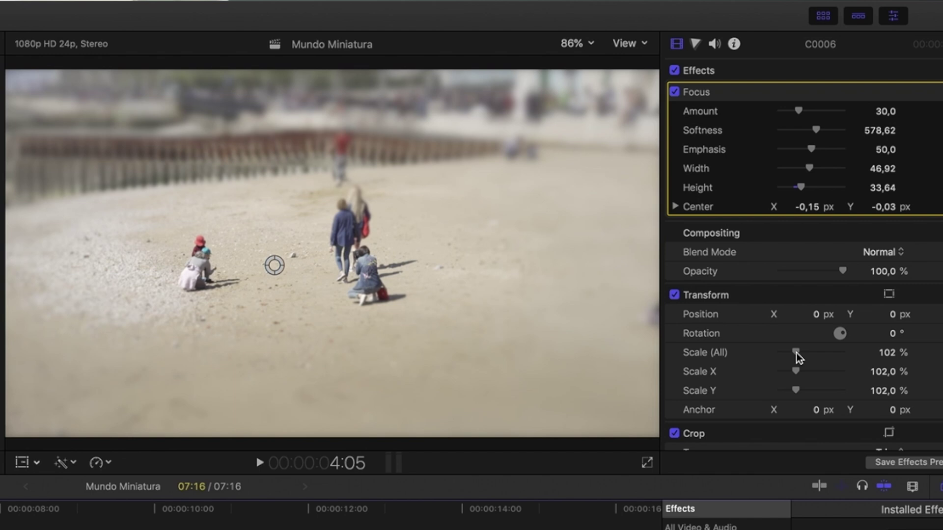
click(889, 352)
key(BackSpace)
text(3)
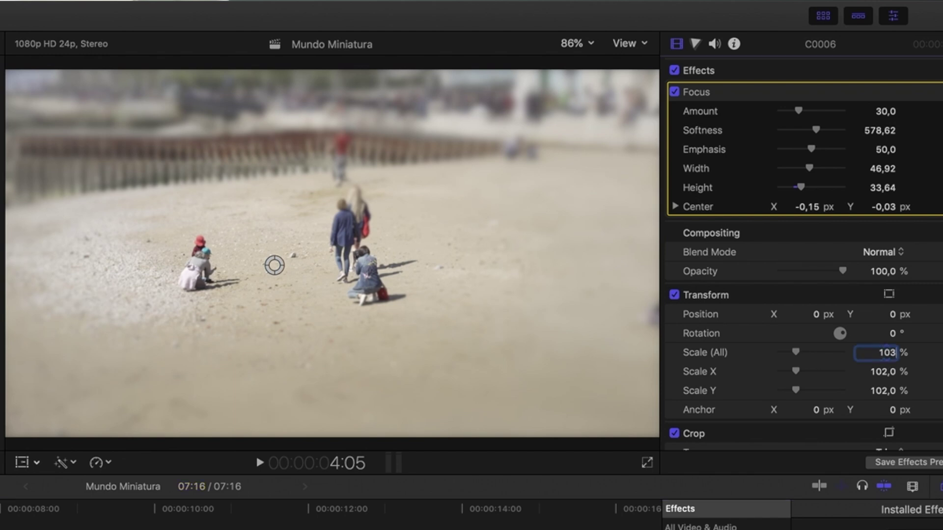
key(Return)
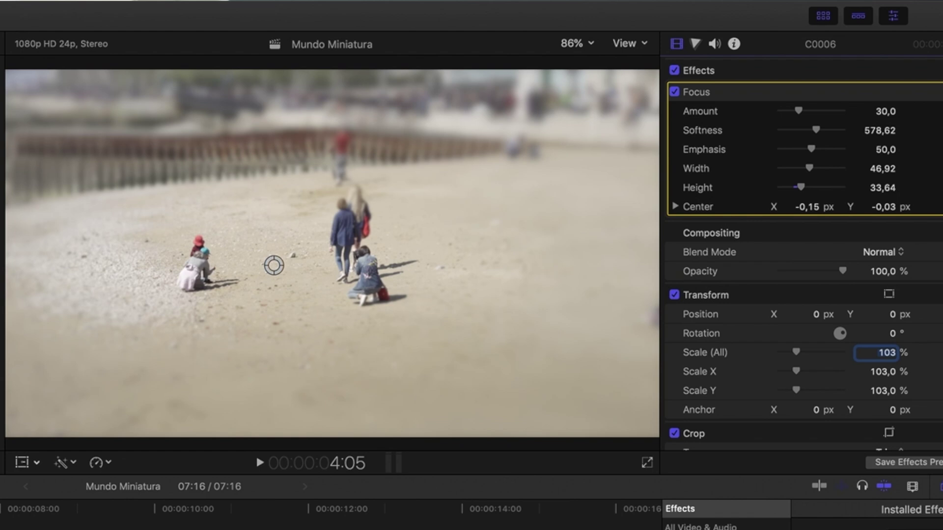
key(Return)
key(space)
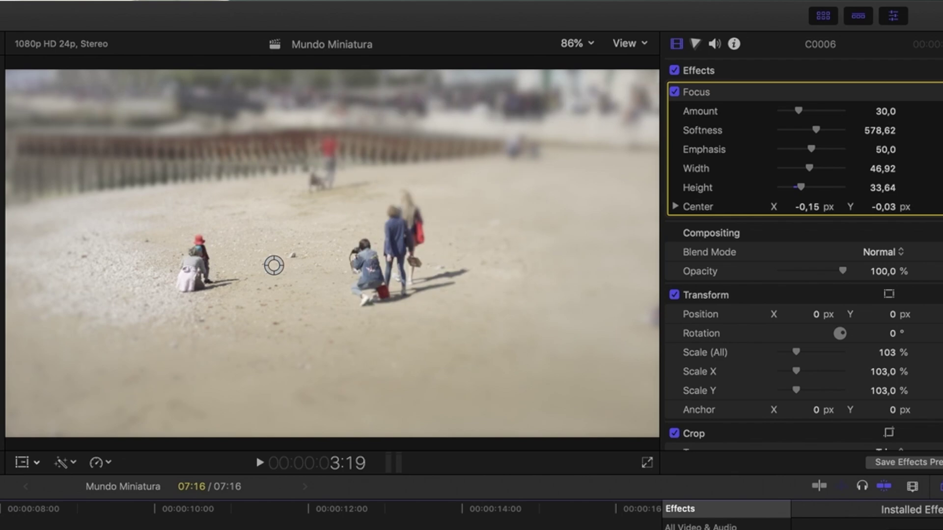
Step: Connect the Beach with Children sound beneath C0006 from the timeline start and play the sequence with it
scroll(209, 201, up, 5)
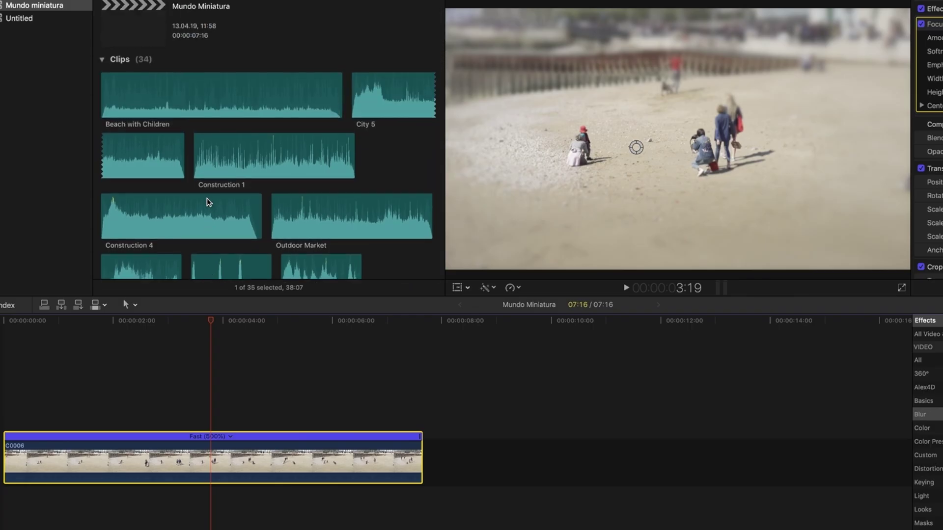
click(117, 115)
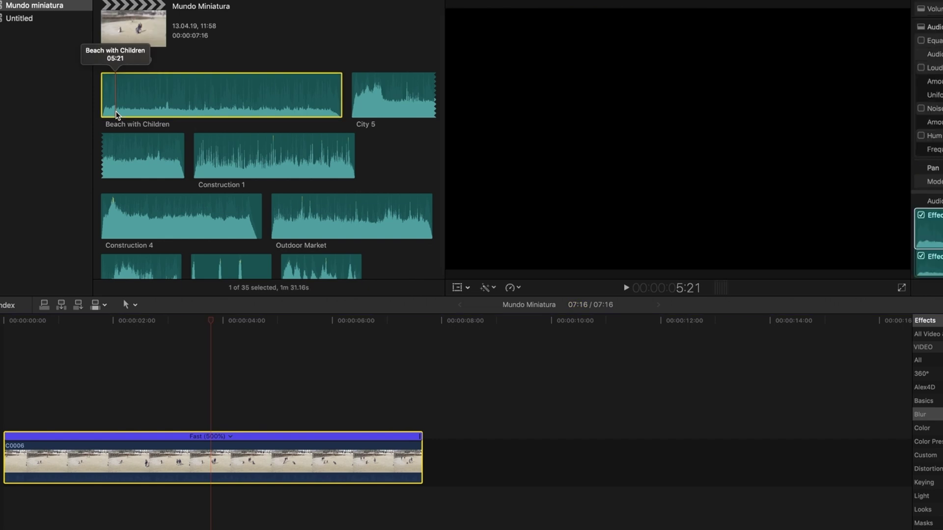
drag(120, 101, 25, 501)
click(4, 422)
key(space)
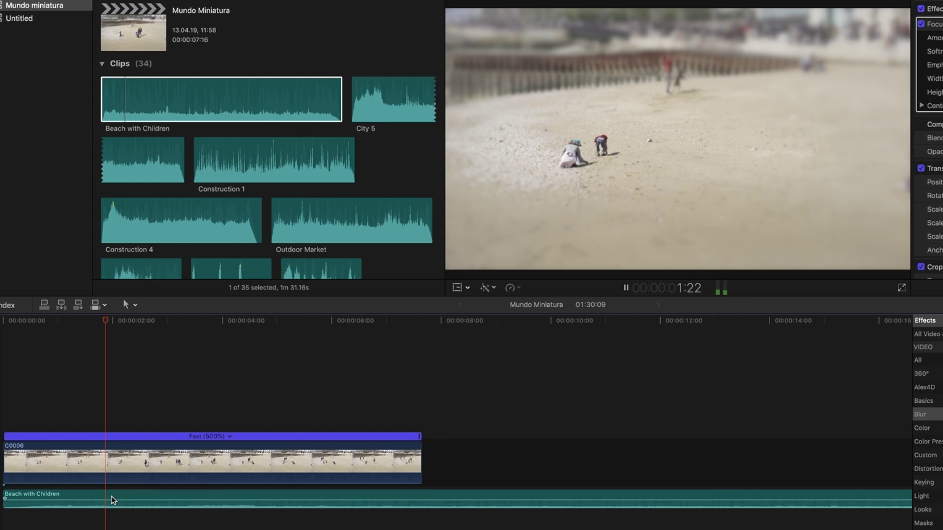
mouse_move(107, 499)
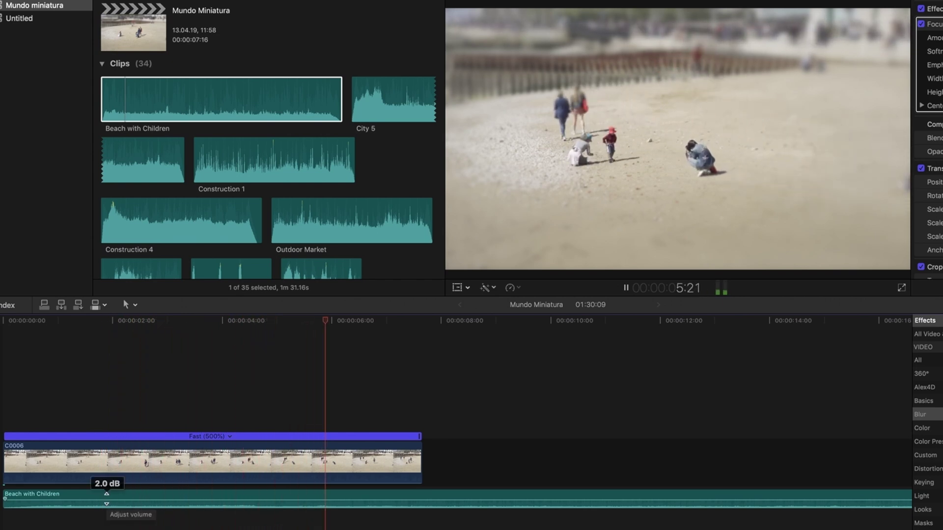
key(space)
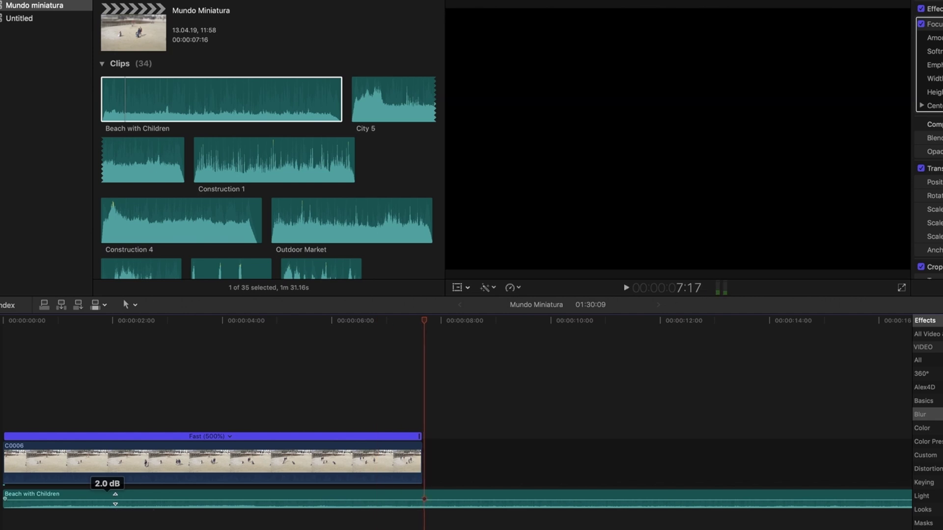
Step: Cut the Beach with Children audio at the end of C0006 and delete the excess part
click(441, 508)
key(super+b)
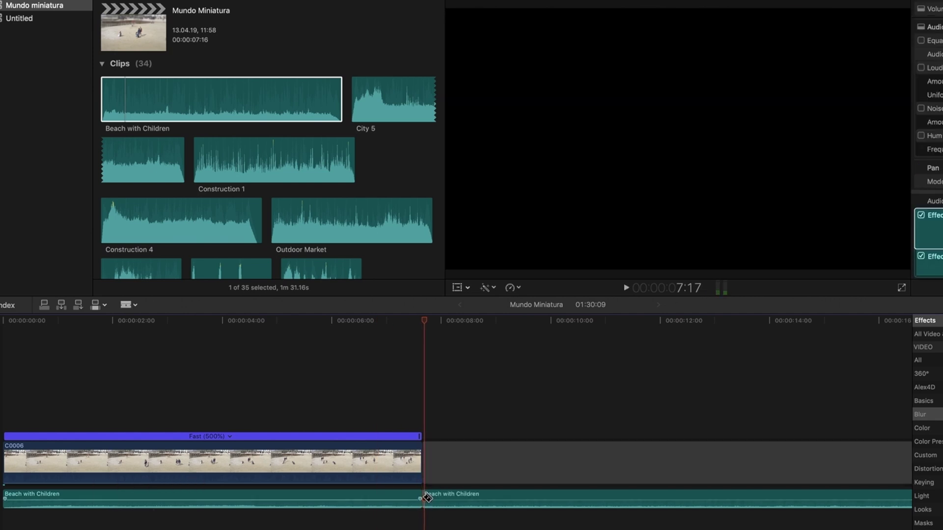
drag(535, 387, 548, 529)
key(Delete)
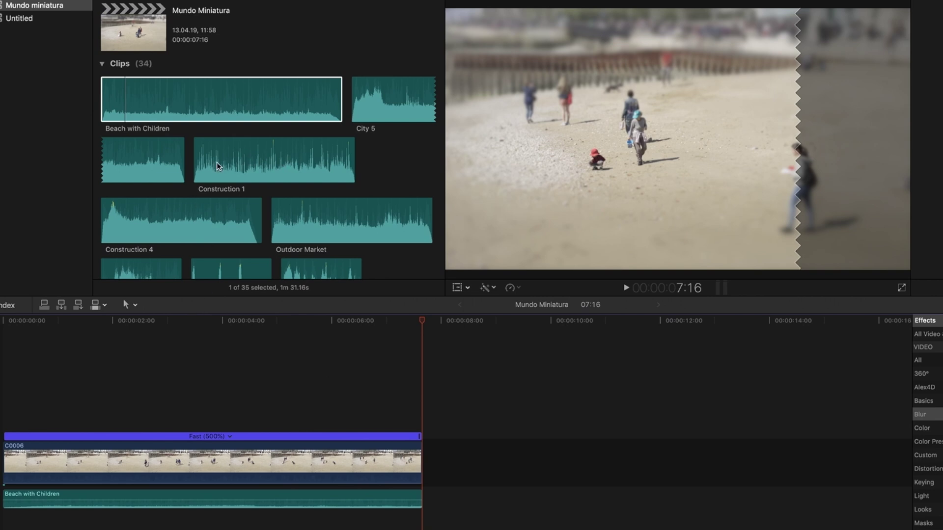
Step: Add Dog Bark Large 2 below the beach audio, split off its first bark to about 2:22 and shift the remainder to about 4:09
scroll(224, 162, down, 5)
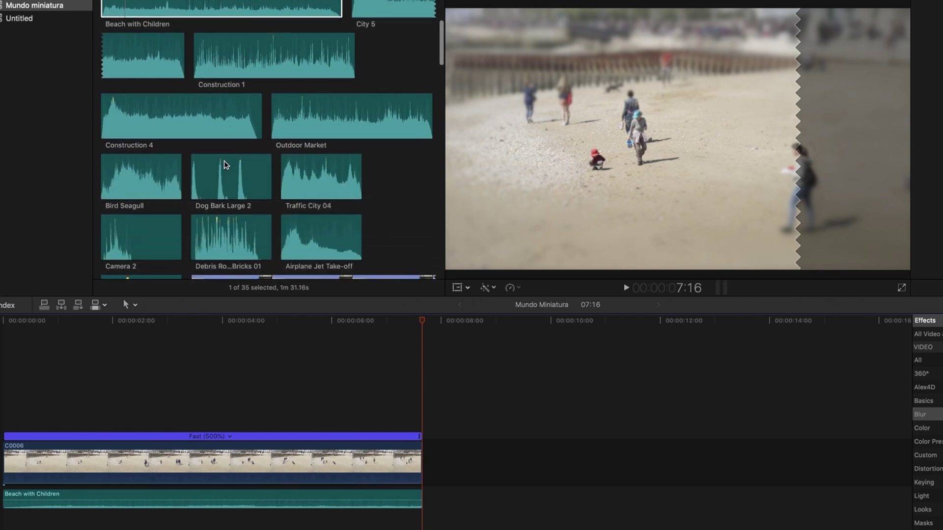
drag(221, 192, 219, 522)
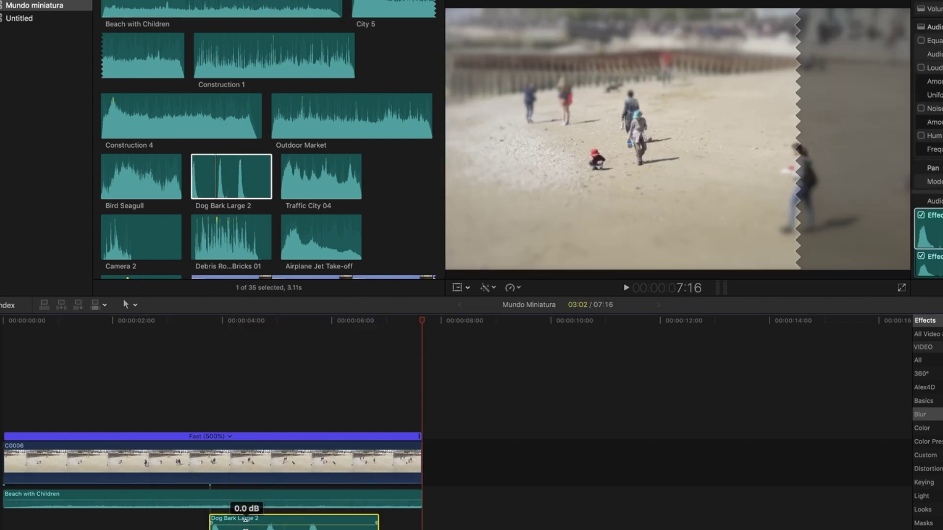
drag(245, 520, 189, 522)
key(b)
click(246, 521)
key(a)
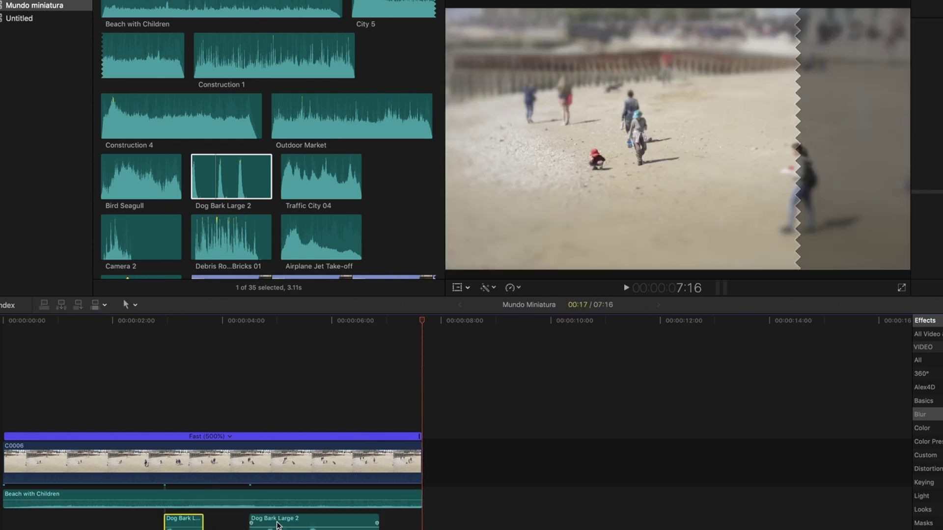
drag(292, 524, 285, 524)
Step: Play back the barks, move both pieces earlier so the first starts near 0:18, and lower their volume to about -13 dB
click(109, 407)
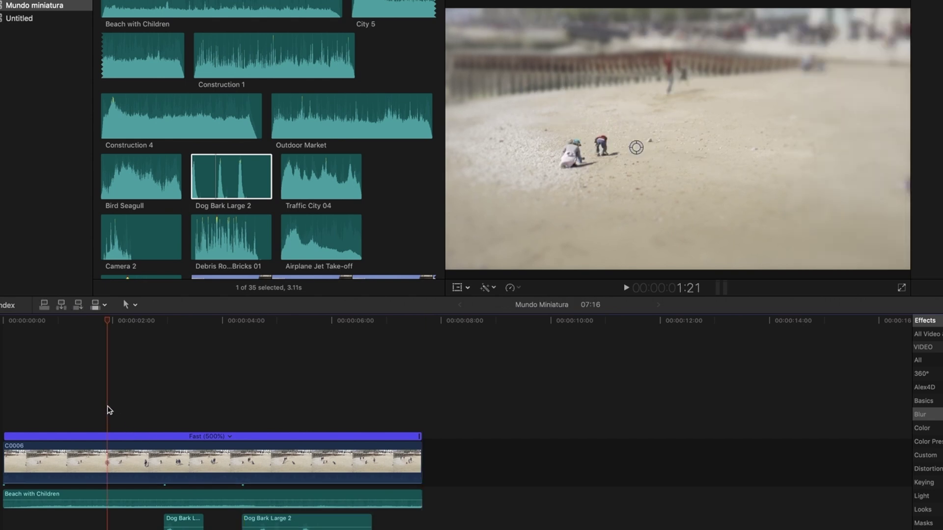
key(space)
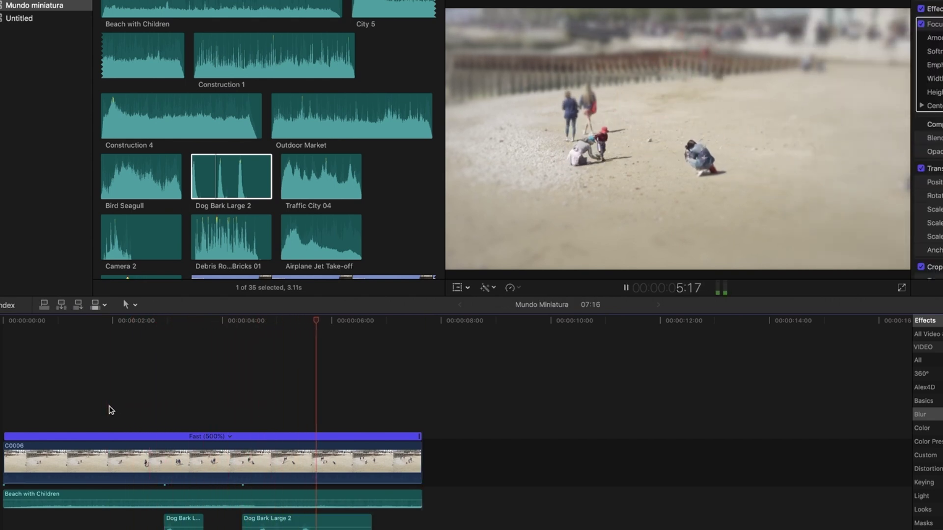
key(space)
drag(336, 529, 64, 521)
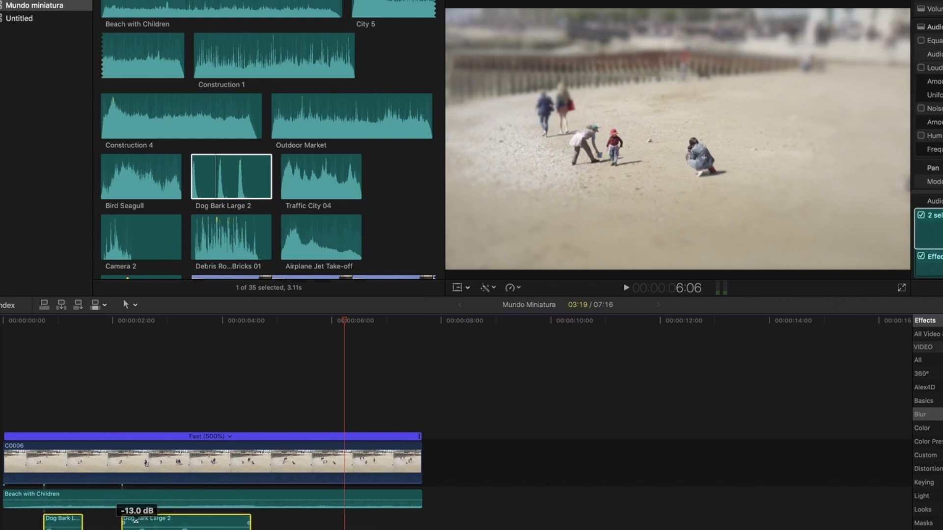
drag(136, 522, 136, 522)
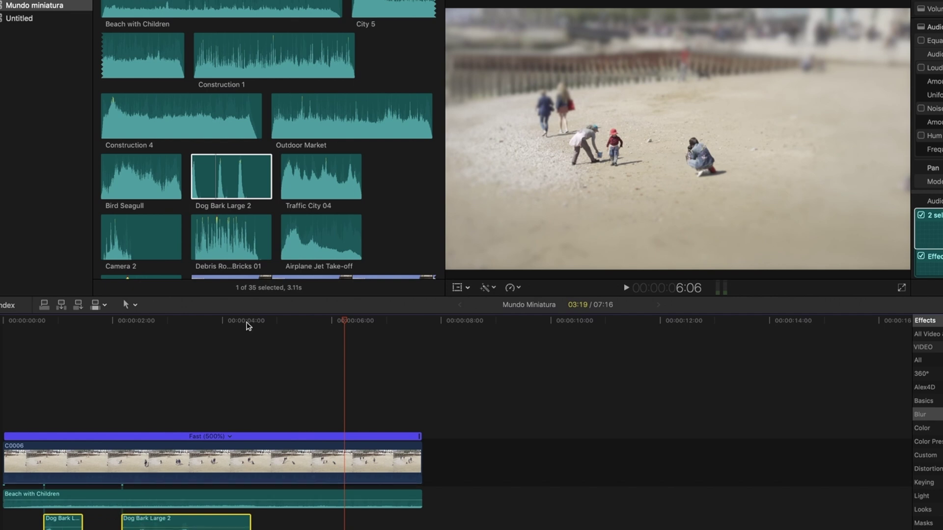
Step: Connect the Camera 2 sound at about 5:08 beneath the beach audio and play back the photographer's action to check its timing
scroll(310, 219, down, 3)
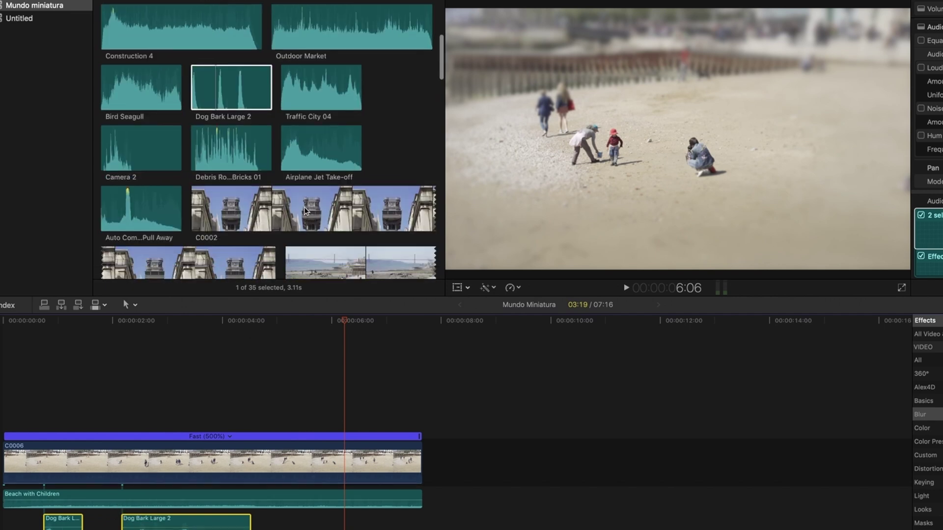
drag(147, 154, 314, 522)
click(222, 415)
key(space)
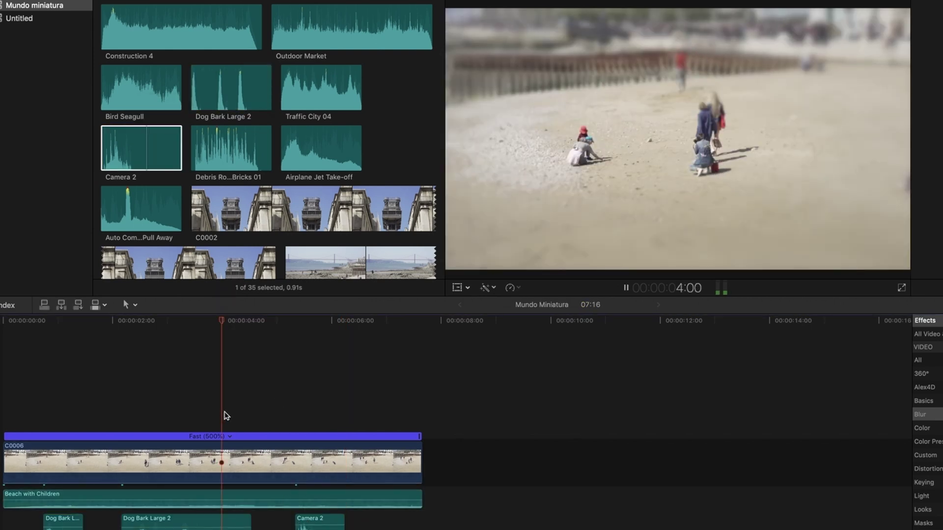
key(space)
click(205, 410)
click(187, 409)
key(space)
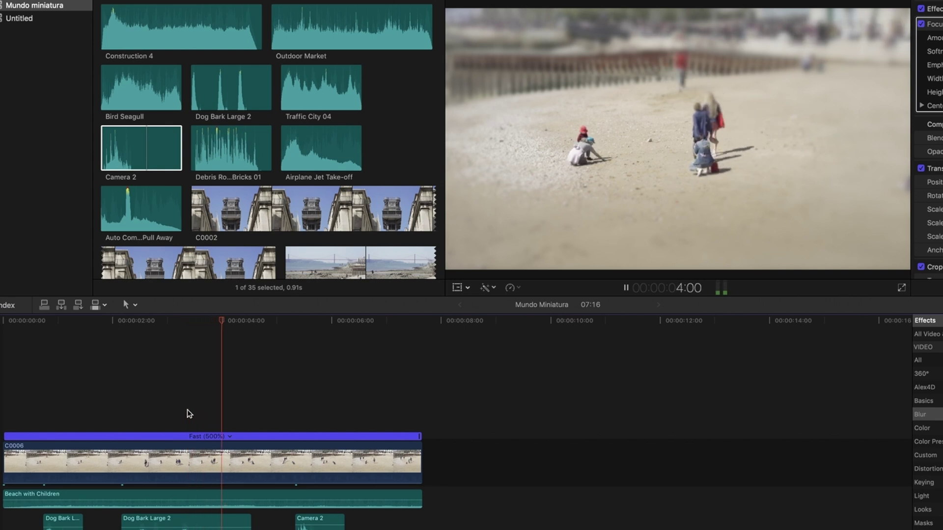
key(space)
Step: Move the Camera 2 sound to start at about 4:09 and connect a second copy at about 4:19
drag(305, 522, 253, 526)
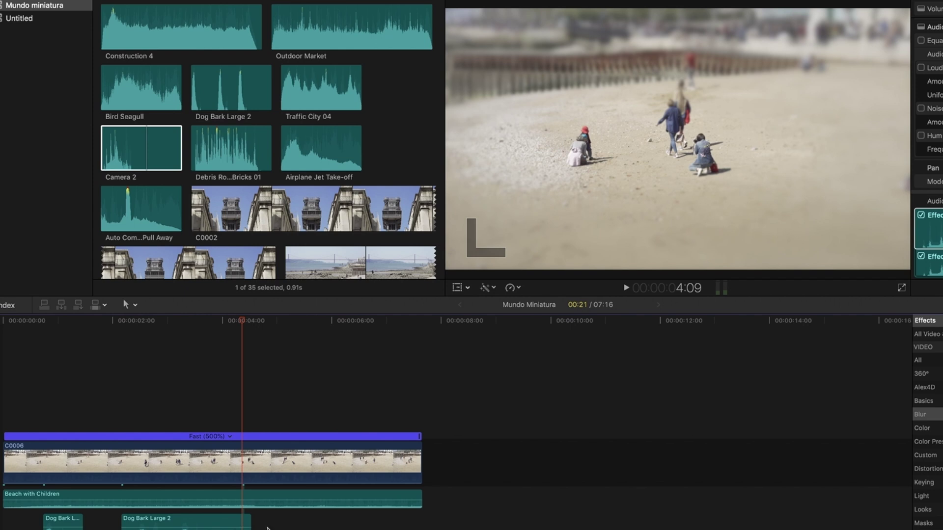
click(267, 528)
key(q)
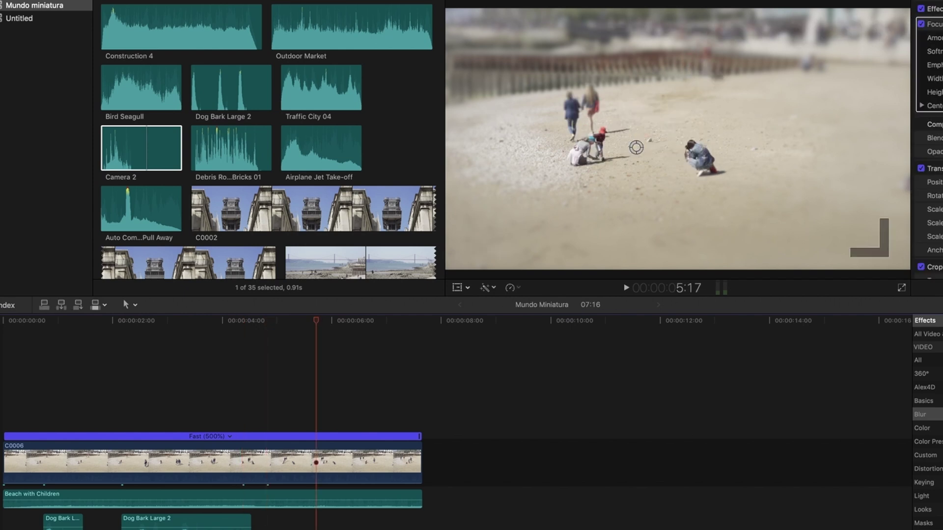
Step: Connect a third Camera 2 sound and shift it to start at about 5:11
click(292, 527)
click(303, 527)
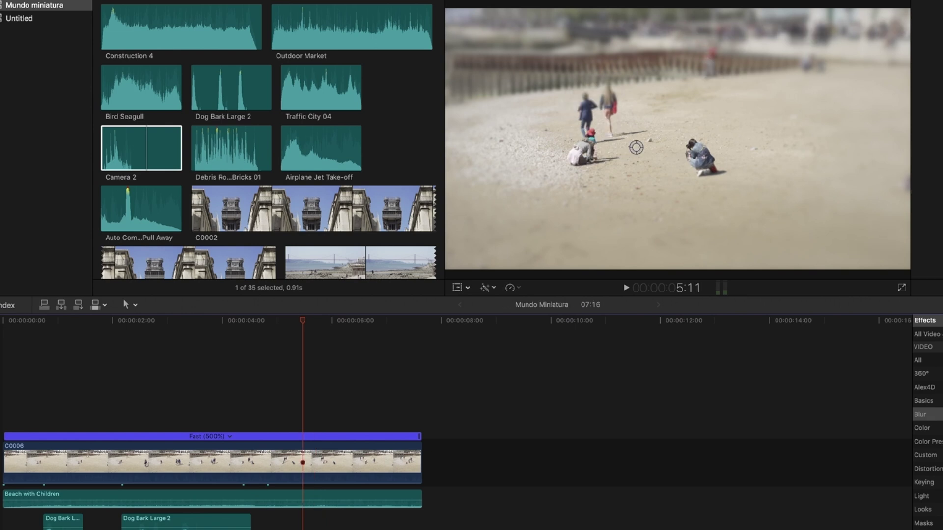
key(q)
drag(327, 528, 352, 529)
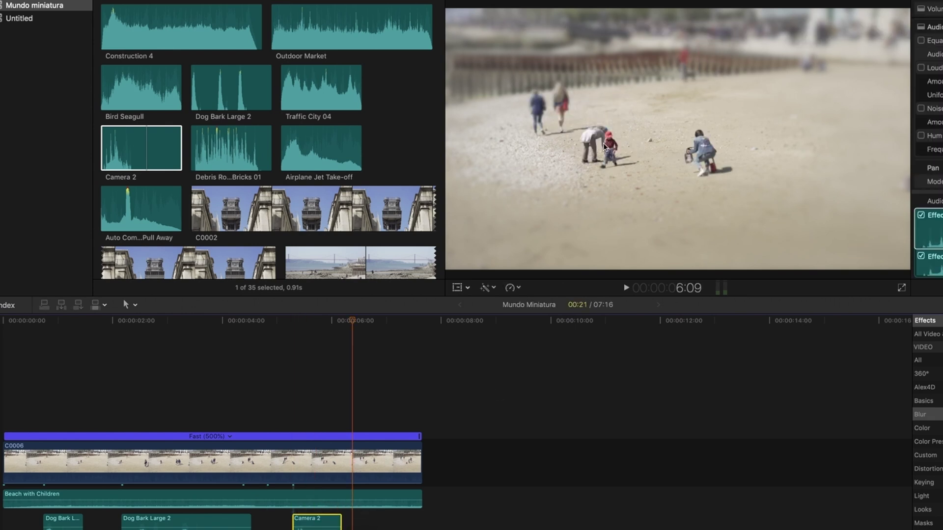
drag(314, 520, 327, 529)
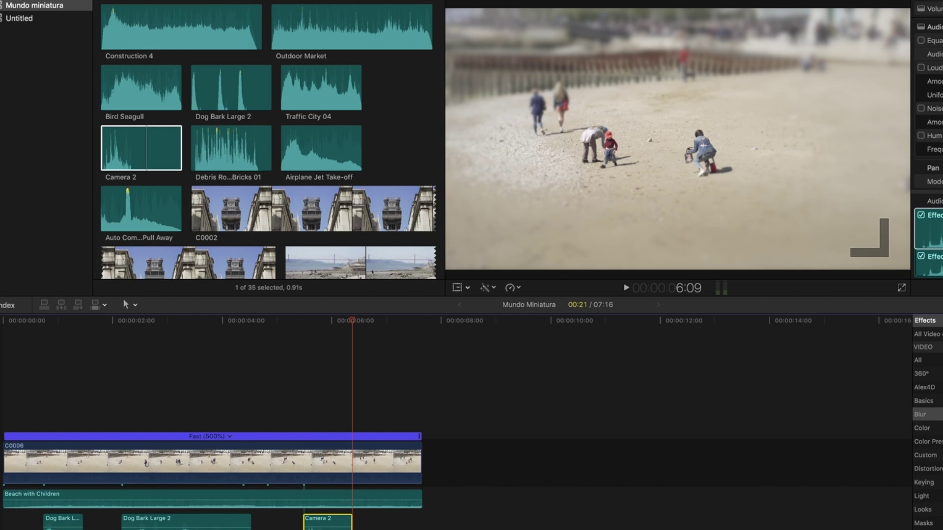
Step: Play back the photographer's action to check the Camera 2 sounds, and connect a fourth copy at about 6:02
click(223, 529)
key(space)
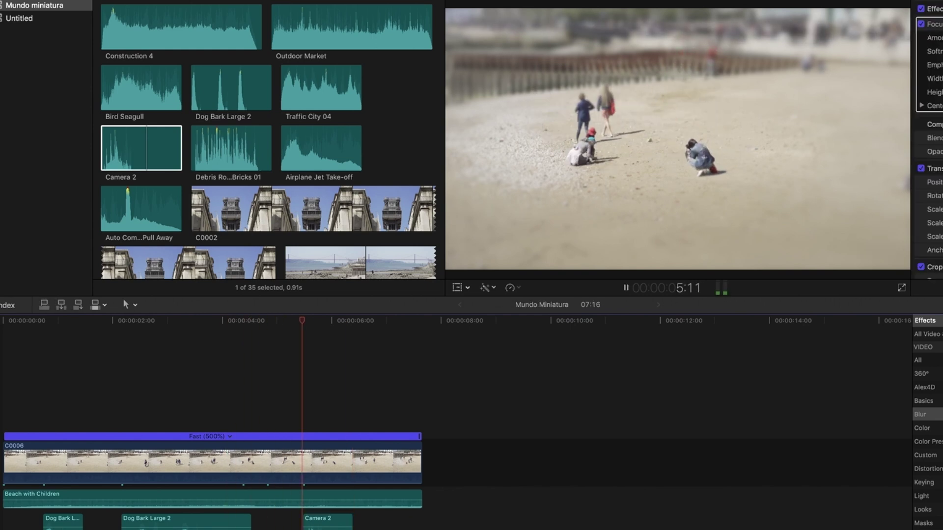
key(space)
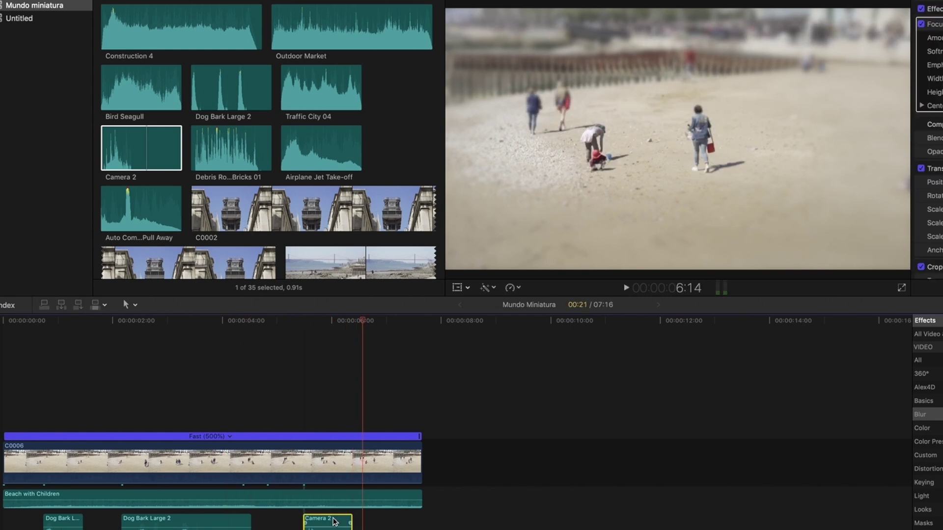
click(335, 523)
click(337, 459)
click(386, 462)
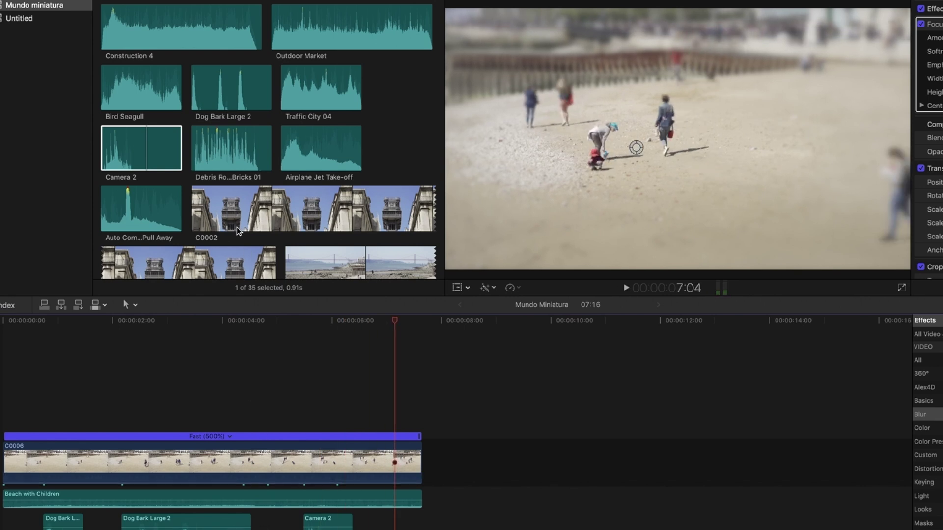
Step: Connect the Bird Seagull sound from the start of the timeline, cut it at the video clip's end and delete the excess
scroll(238, 231, up, 3)
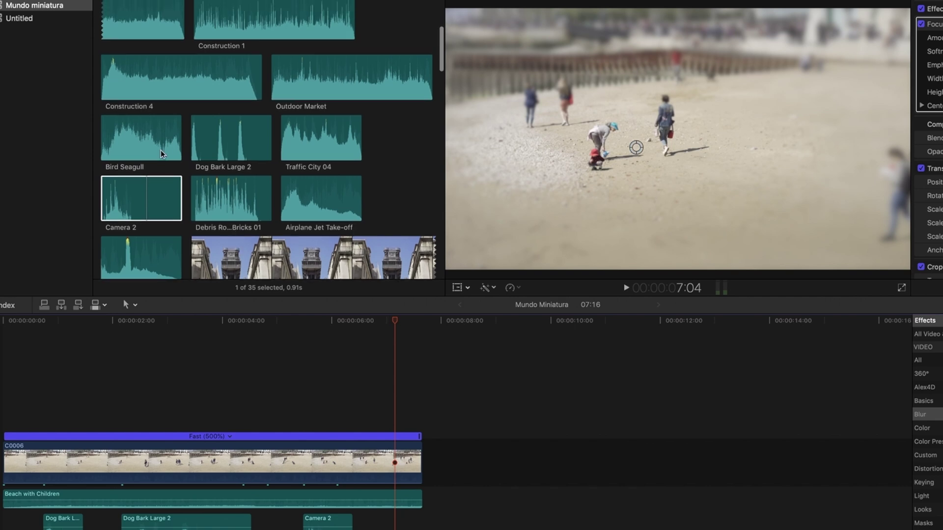
click(166, 158)
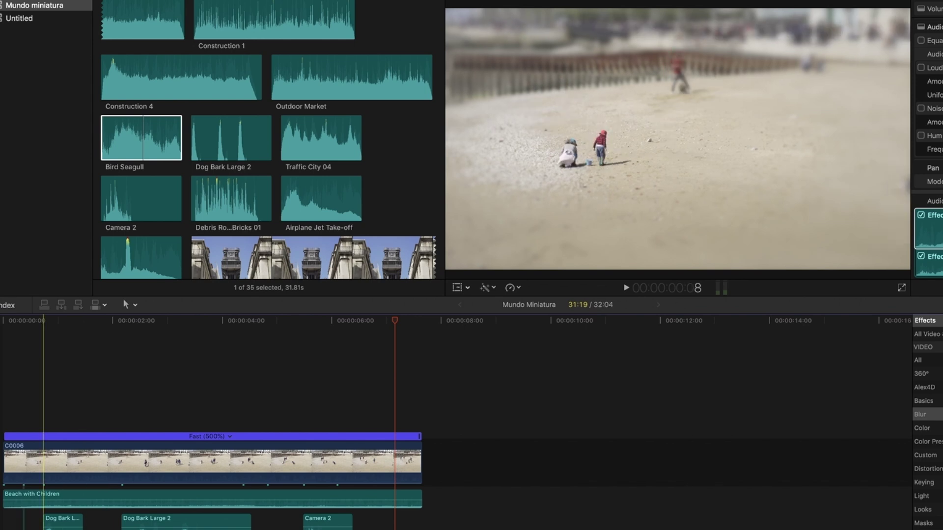
key(e)
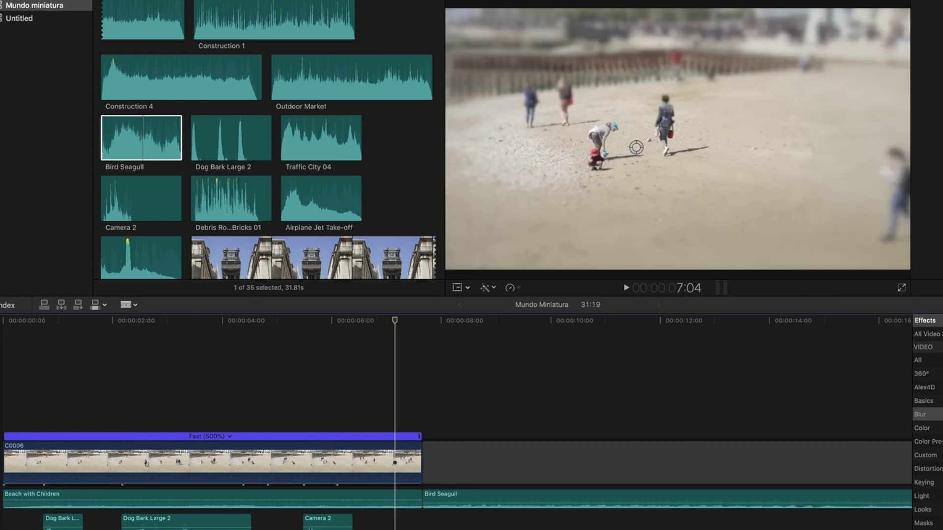
key(BackSpace)
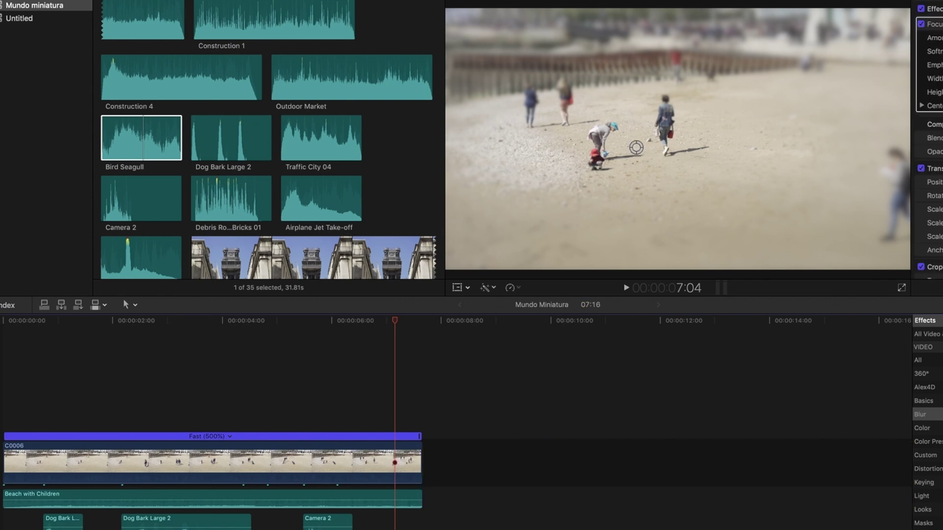
Step: Play the sequence from its beginning to check the combined beach, bark, camera and seagull sounds
click(2, 411)
key(space)
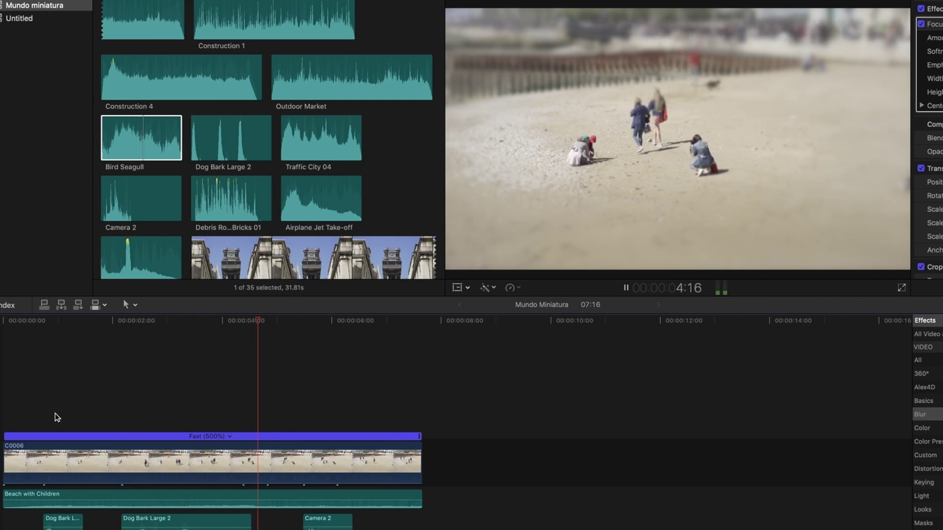
key(space)
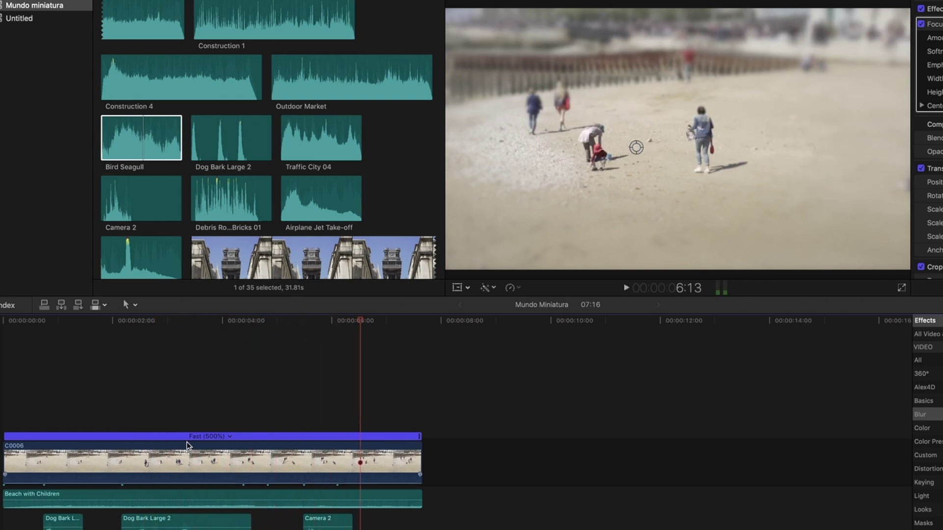
Step: Look through the event's clips for music and audition the tracks Like We Did Back Then and Memory Waltz
scroll(344, 218, down, 2)
scroll(343, 217, down, 10)
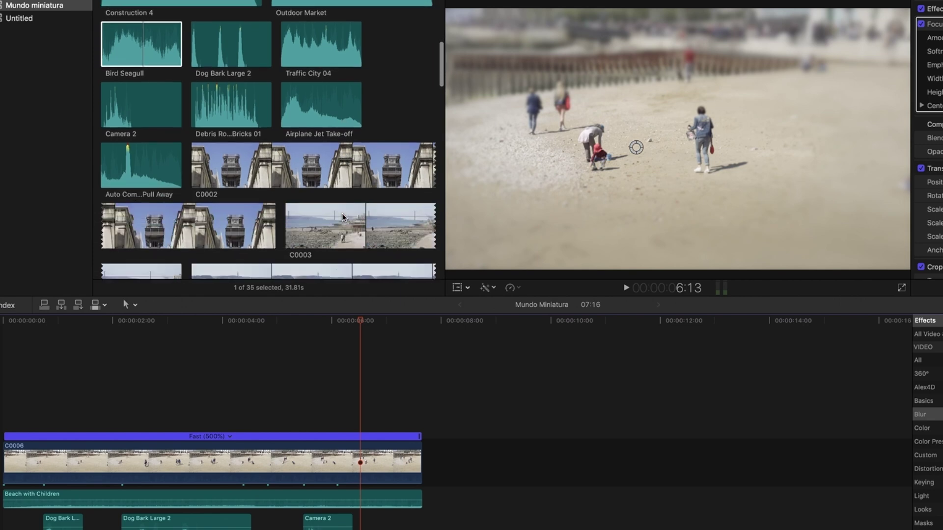
scroll(344, 217, down, 15)
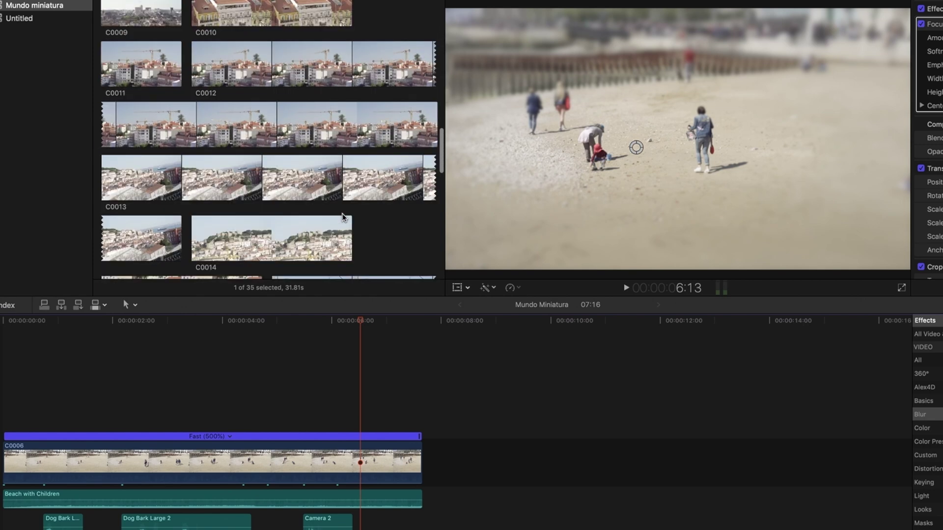
scroll(344, 217, up, 5)
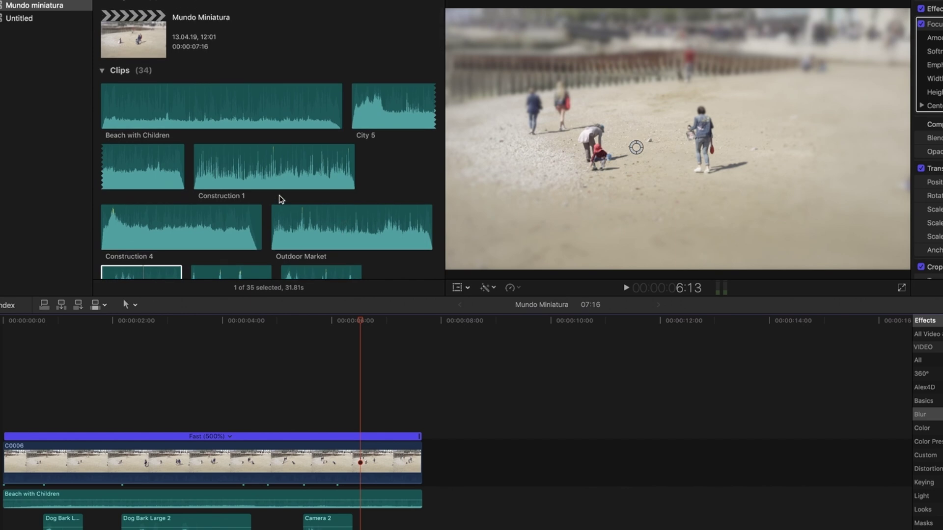
scroll(281, 199, down, 10)
scroll(280, 199, down, 4)
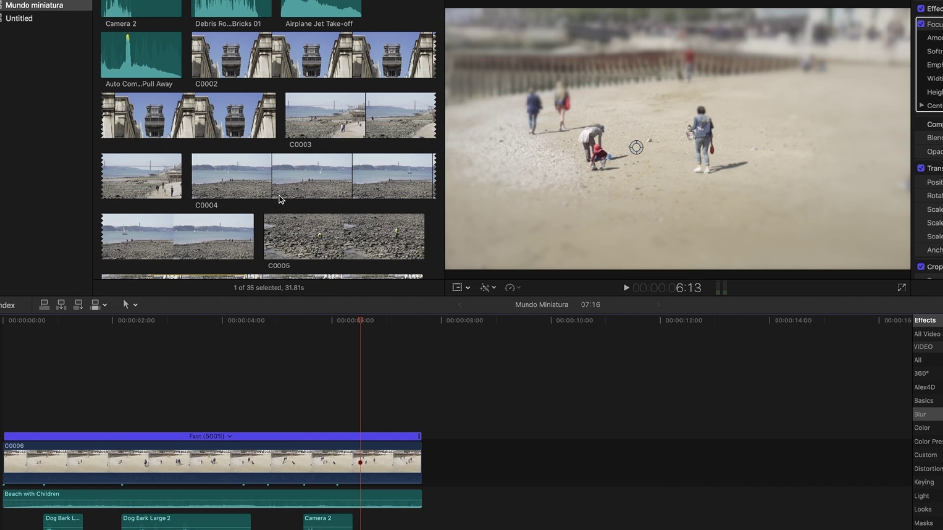
scroll(280, 199, down, 20)
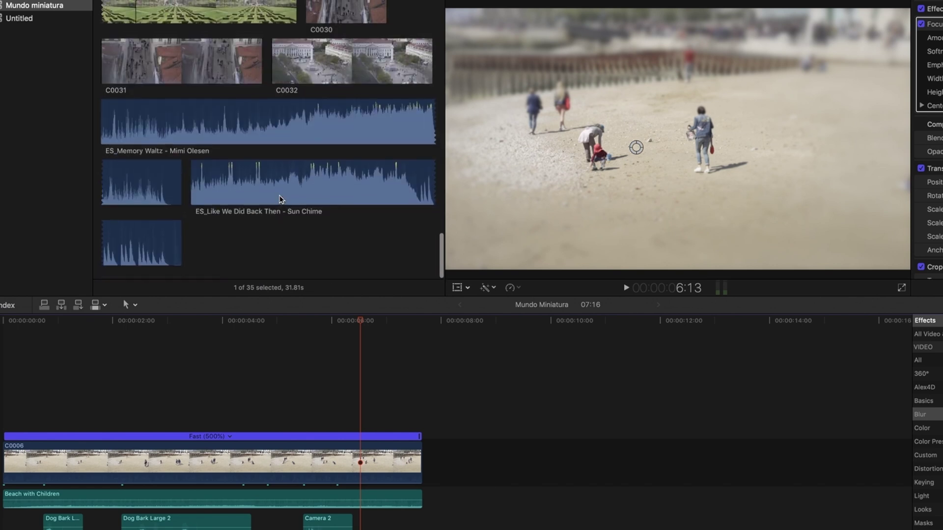
click(252, 194)
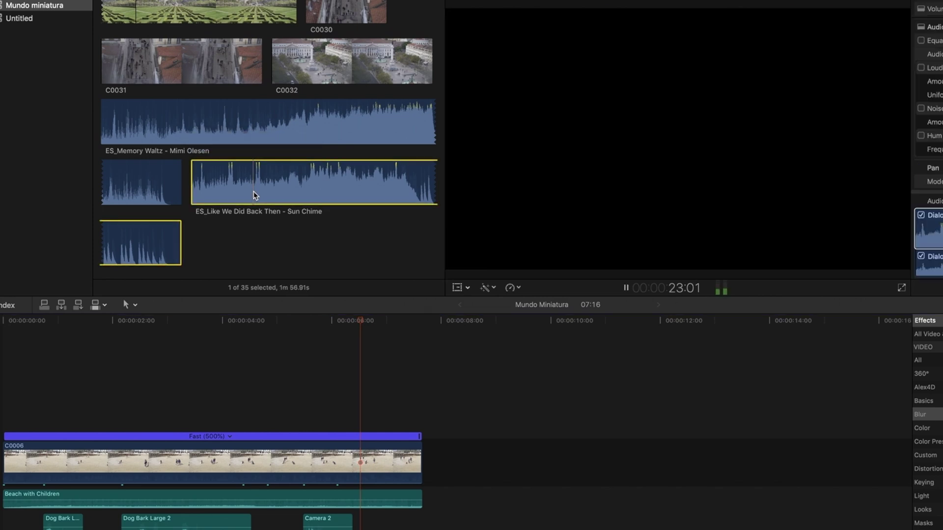
key(space)
click(116, 128)
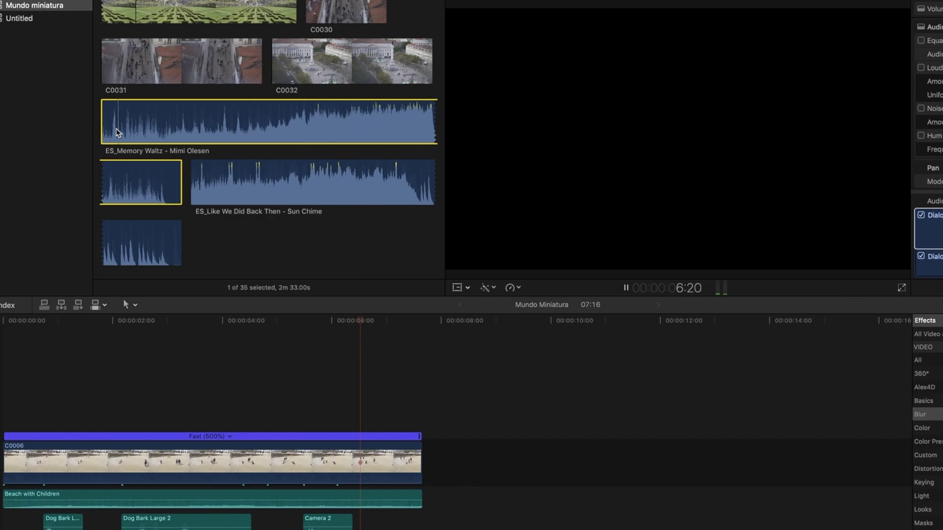